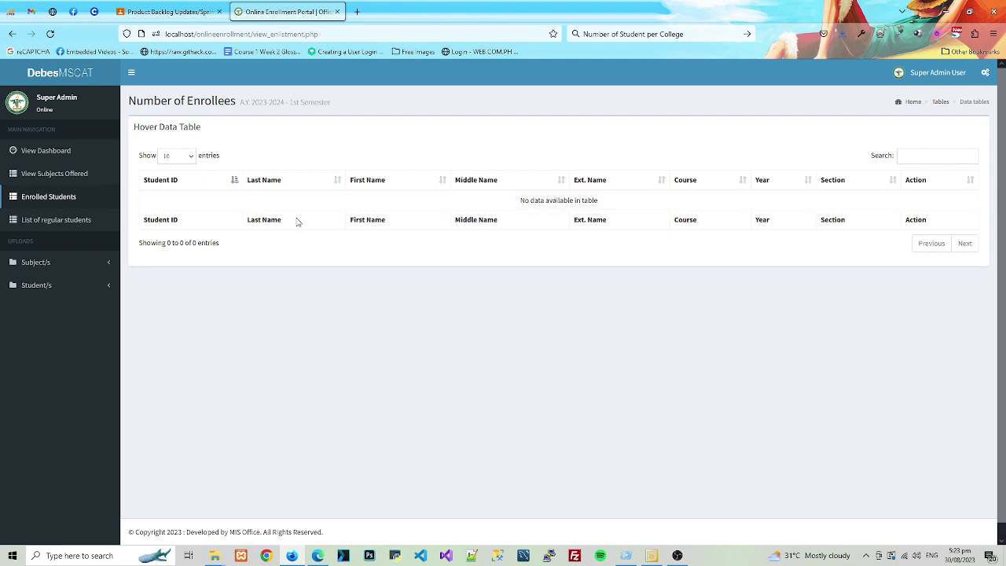
- Visit the dashboard, subjects offered and enrolled students pages, ending on the empty regular students list
click(66, 153)
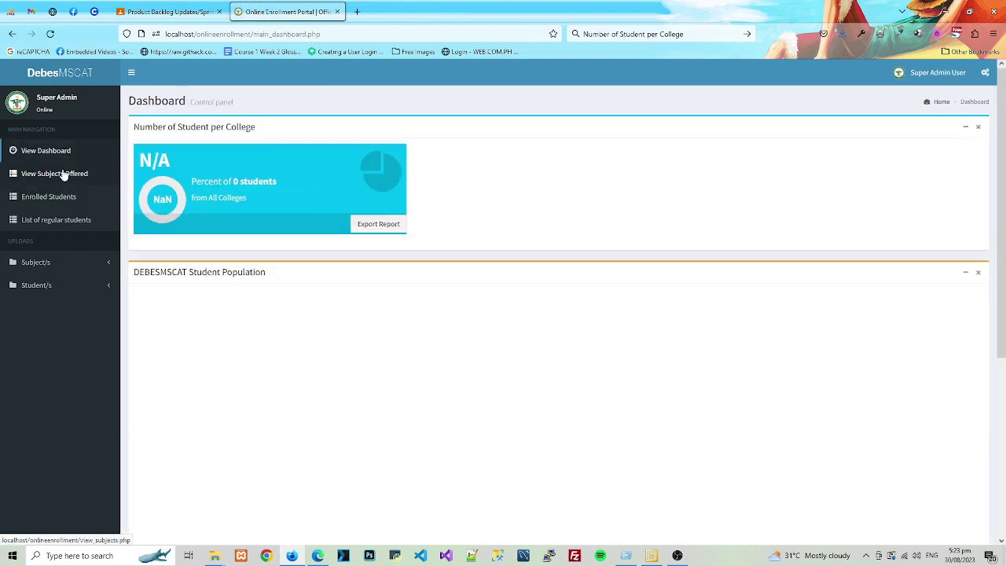
click(62, 175)
click(58, 196)
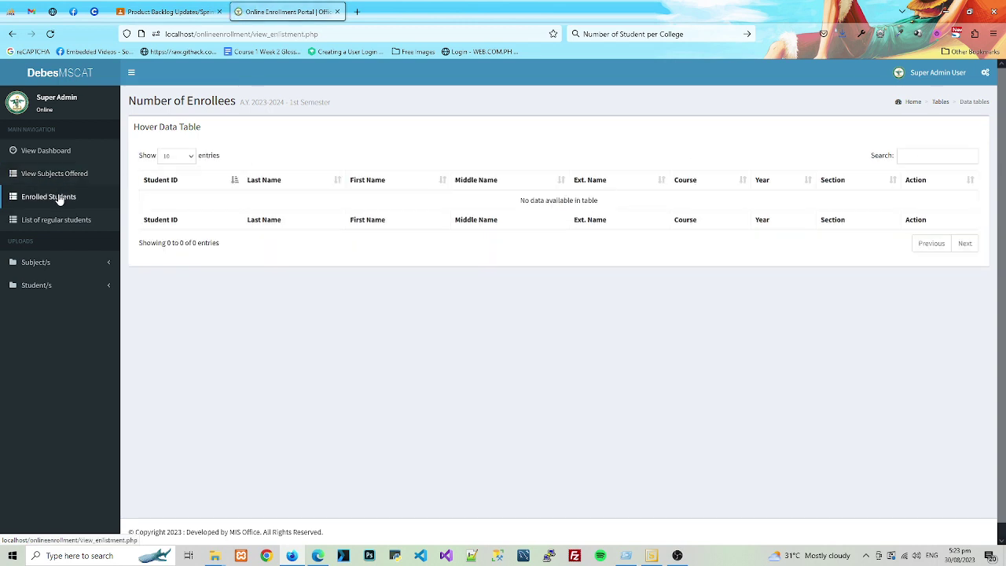
click(59, 222)
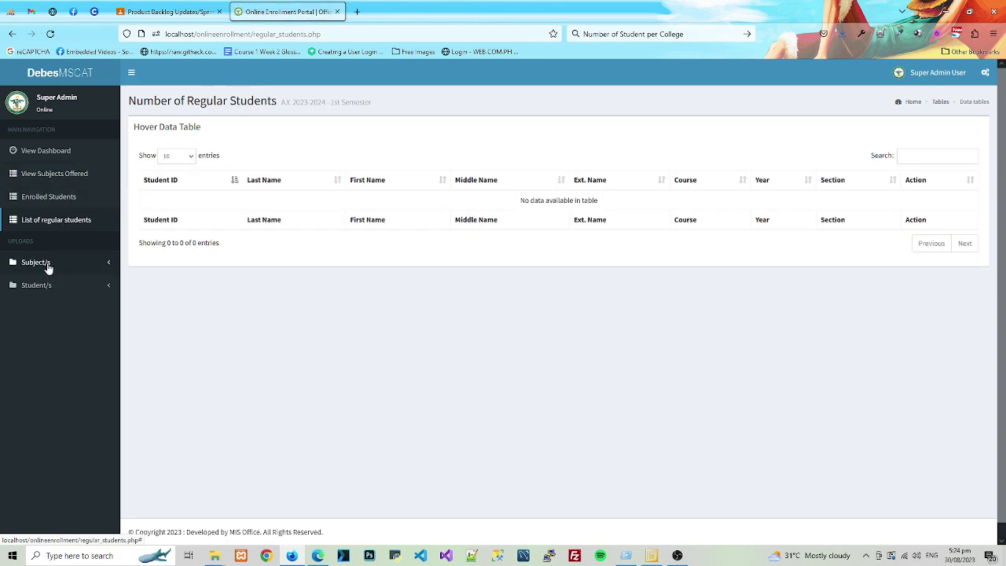
click(48, 266)
- Open the single-subject form and auto-fill it with Web Developer's Populate Form Fields
click(47, 283)
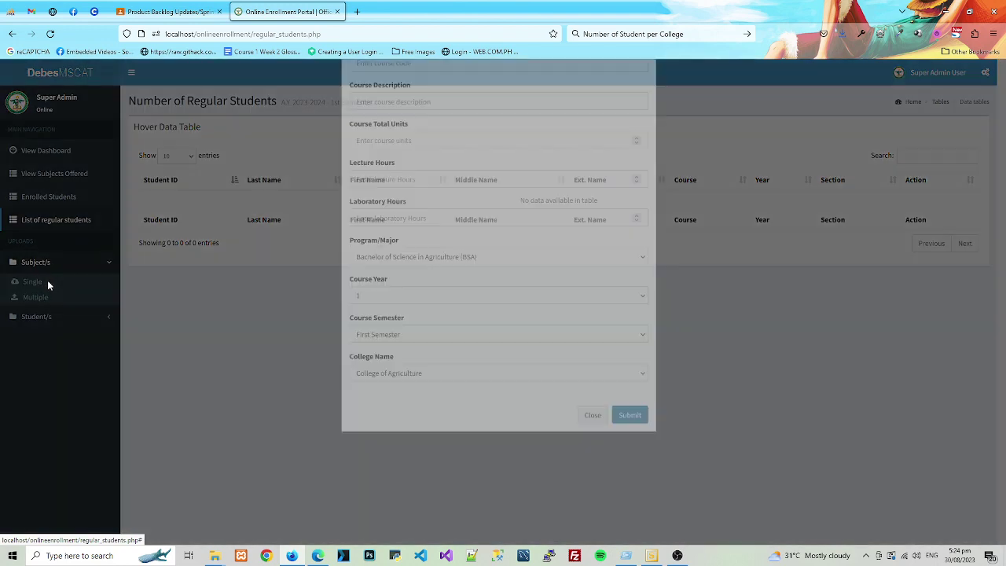
click(881, 34)
click(807, 92)
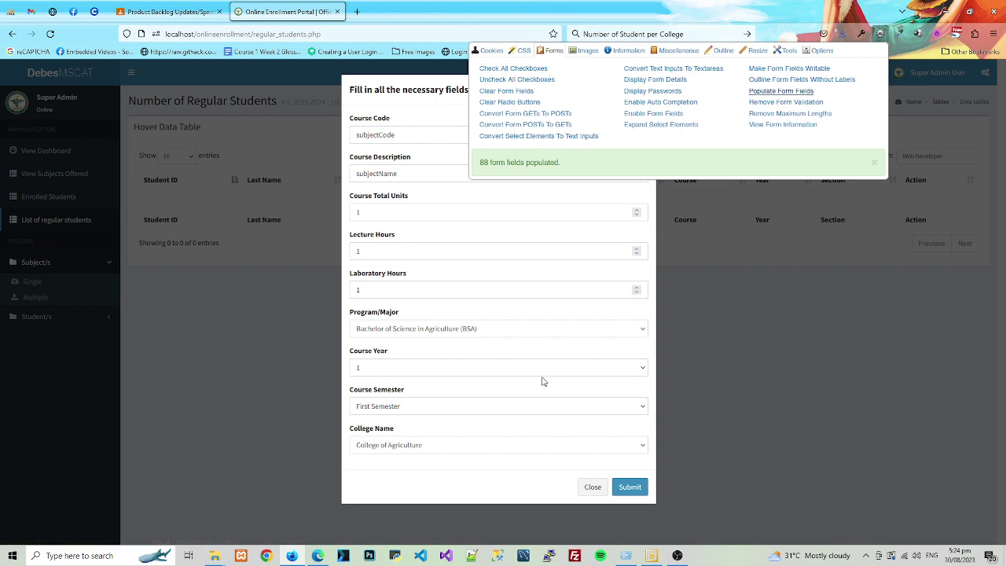
click(532, 478)
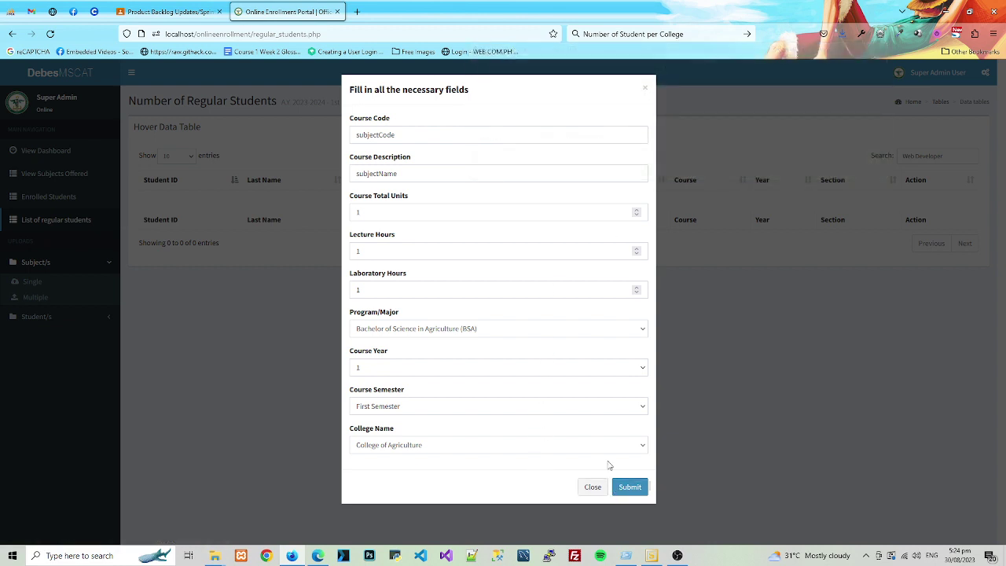
- Set 3 total units, 3 lecture hours, 0 lab hours and course year 2, then submit the subject
double_click(479, 290)
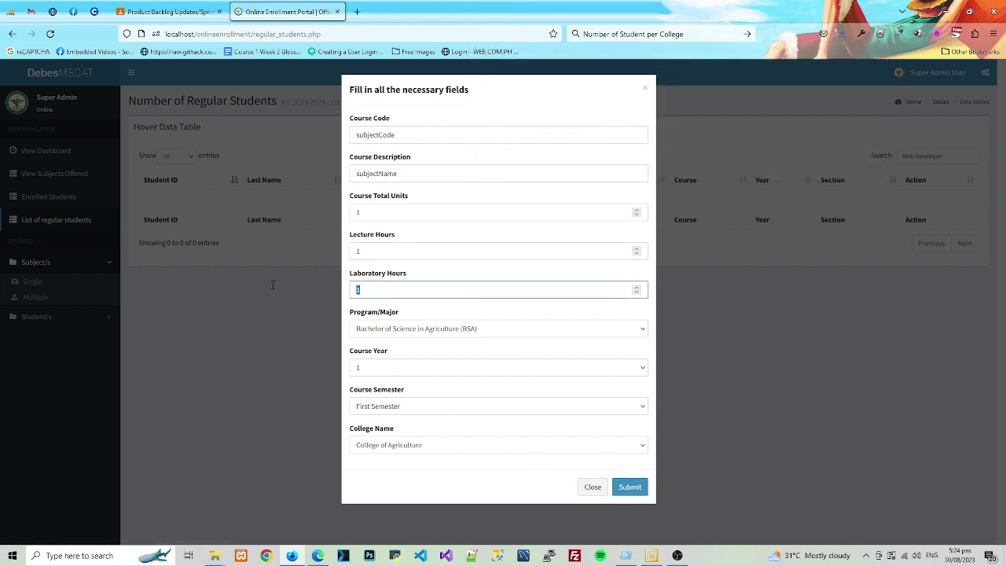
text(0)
key(shift+Tab)
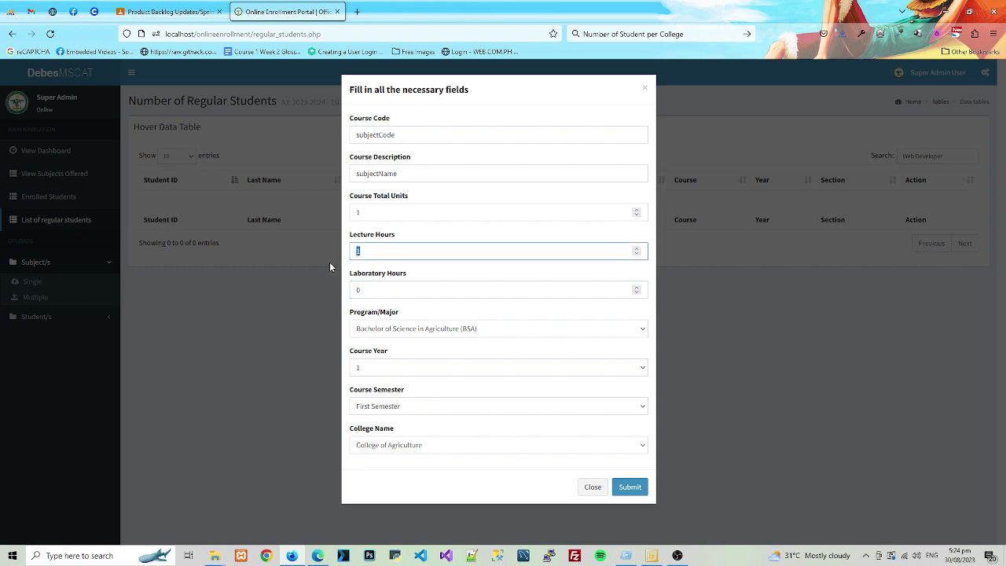
text(3)
key(shift+Tab)
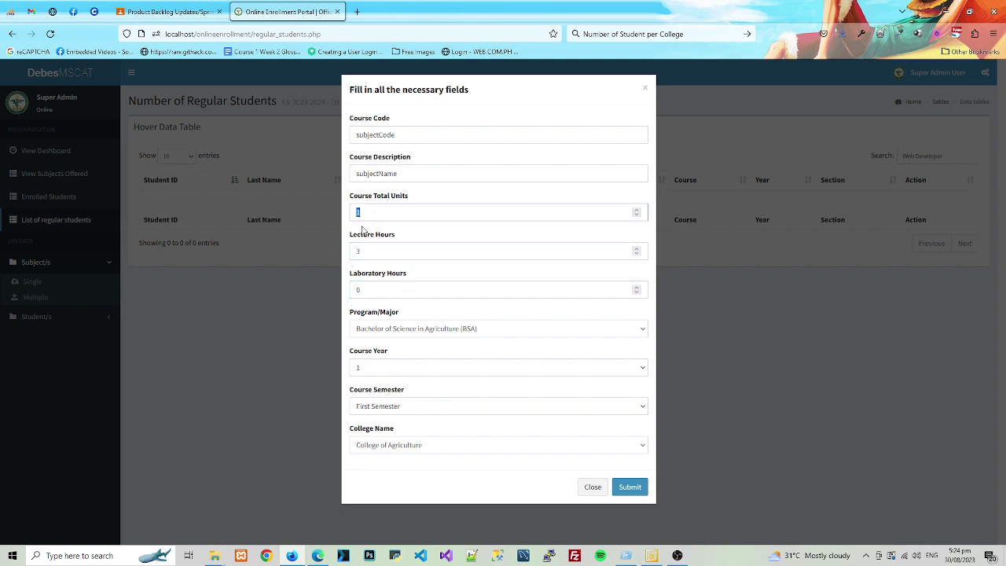
text(3)
click(419, 367)
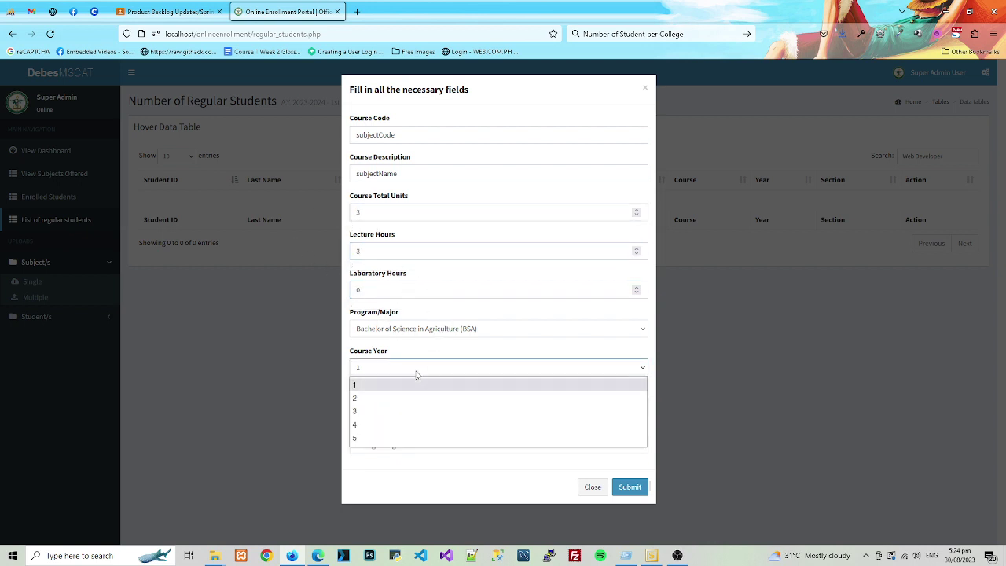
click(402, 400)
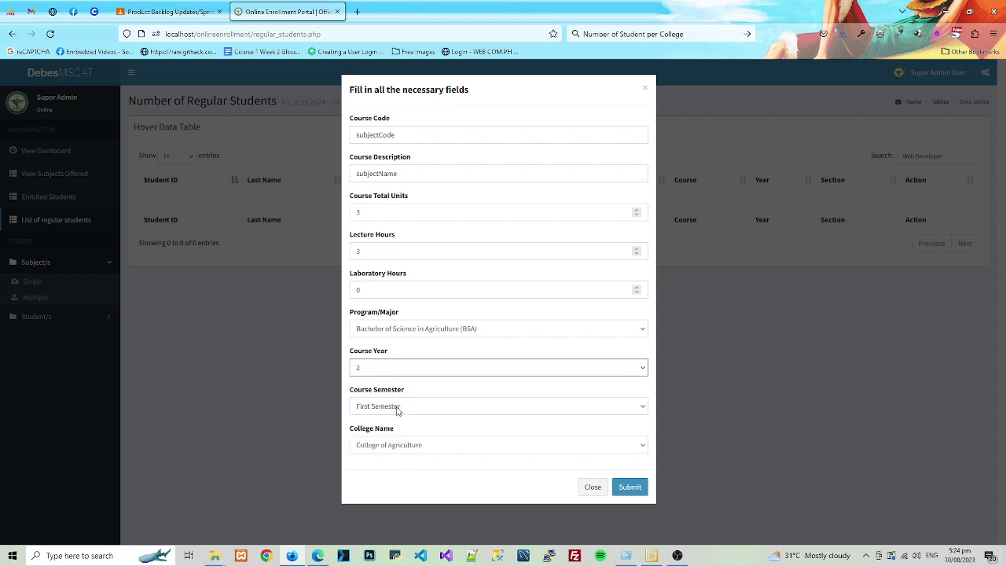
click(625, 488)
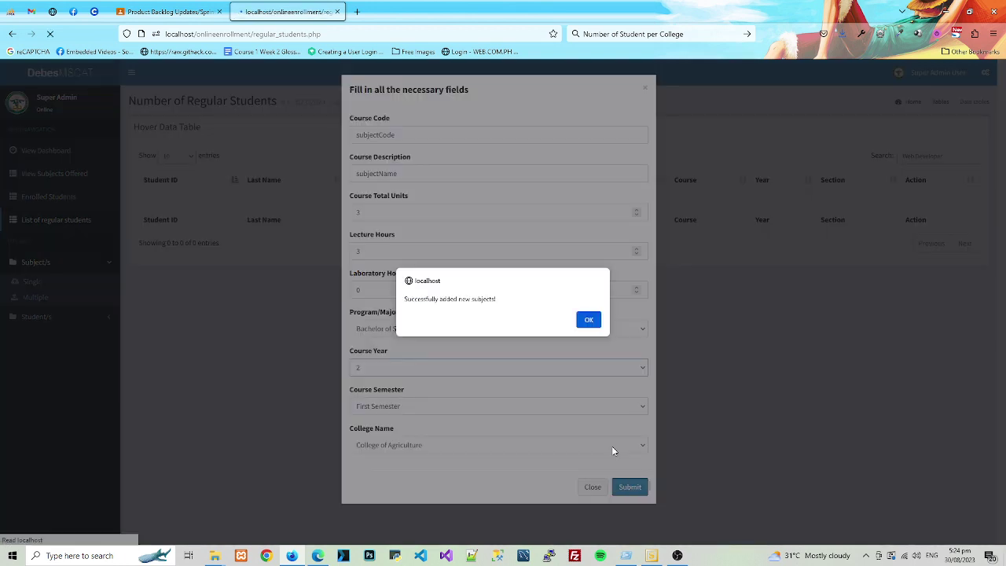
click(588, 319)
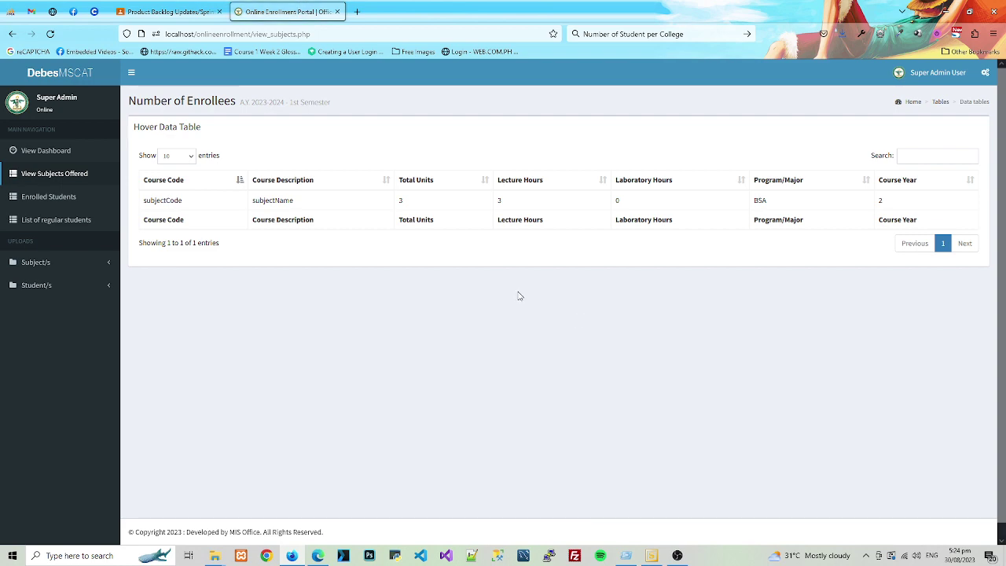
- Upload CA.csv through the Multiple subjects form and acknowledge the success message
click(79, 262)
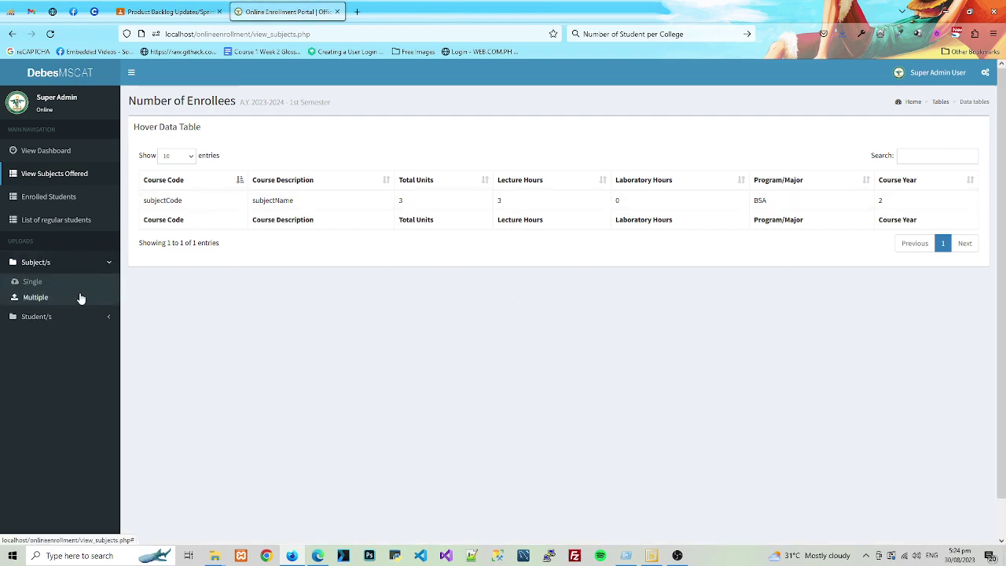
click(79, 296)
click(414, 139)
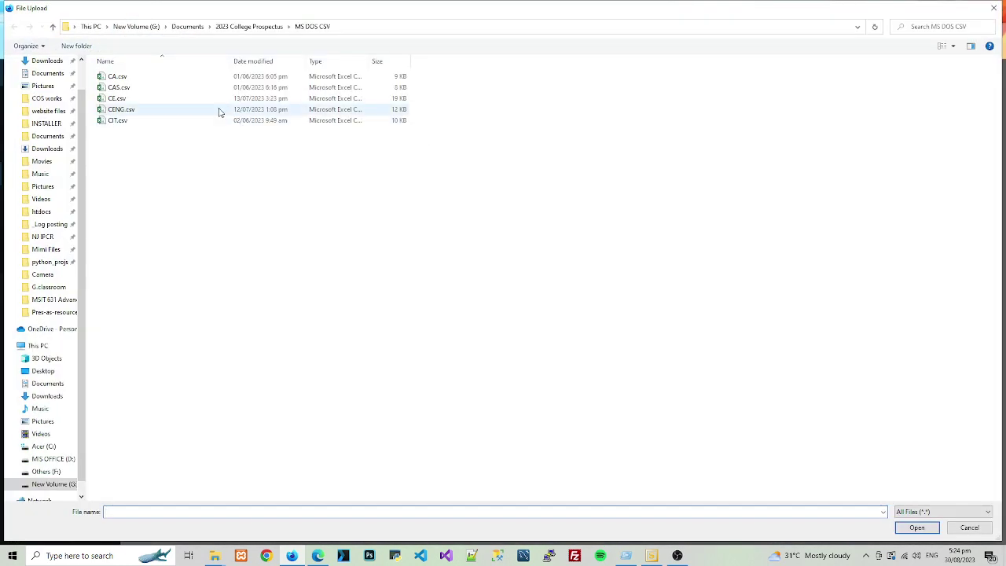
double_click(154, 81)
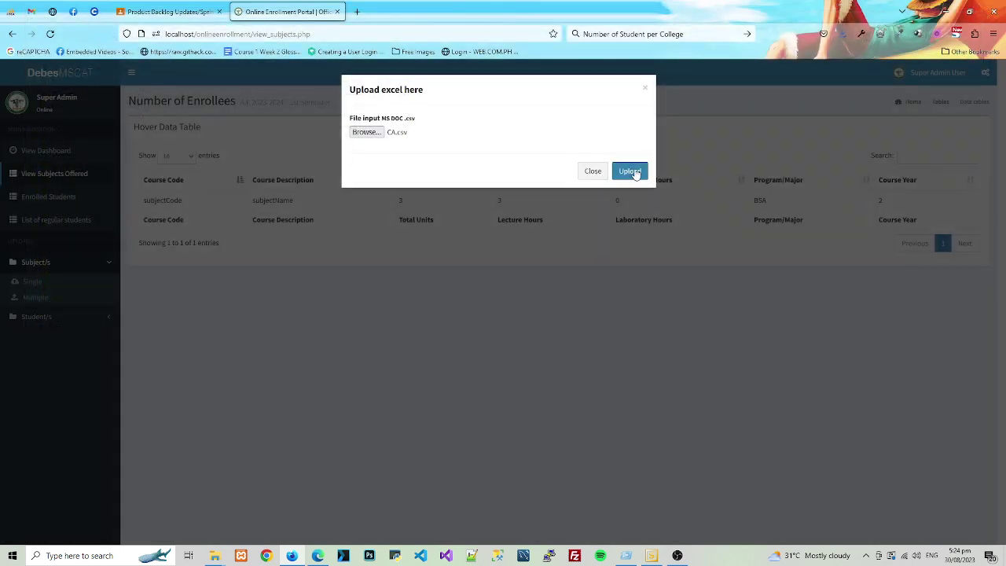
click(633, 171)
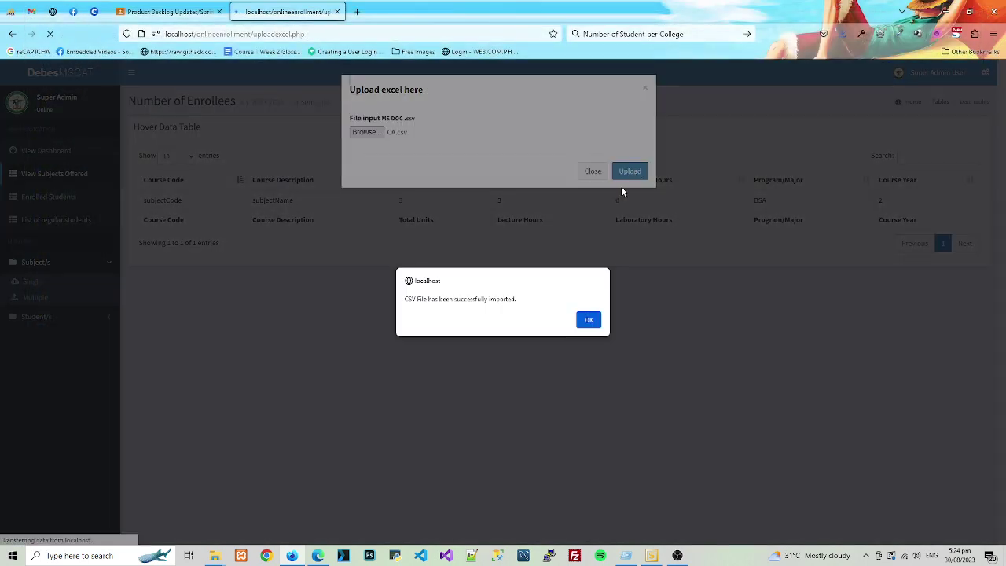
click(591, 320)
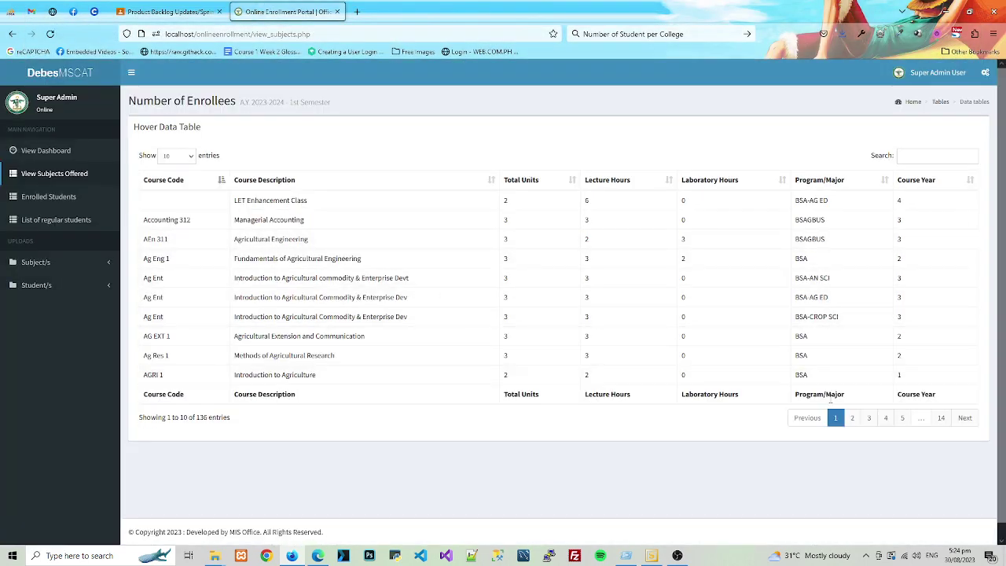
- Page through the subjects list to page 5, test searches for 'bu' and 'agro', then clear the search
click(853, 418)
click(867, 419)
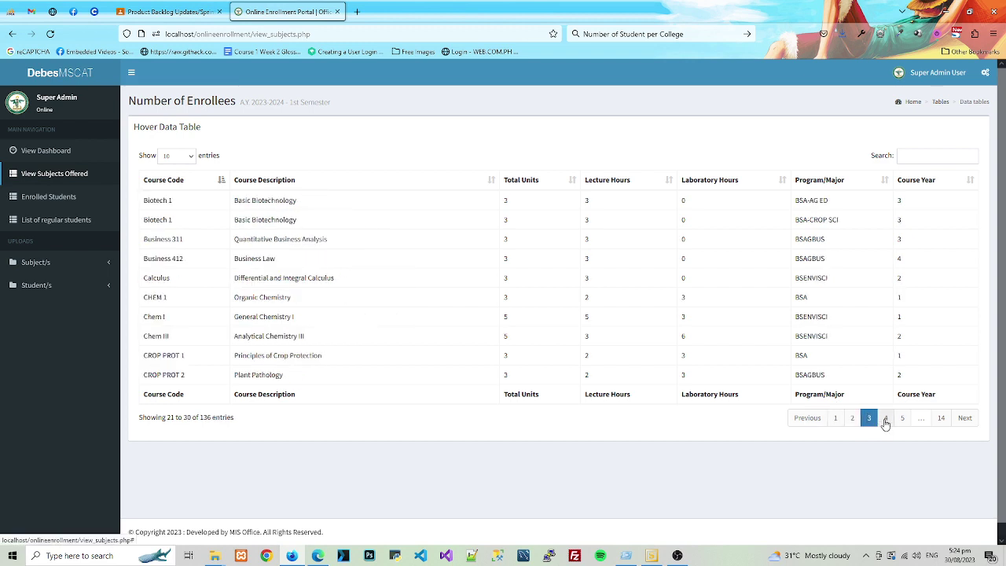
click(886, 418)
click(902, 418)
click(922, 155)
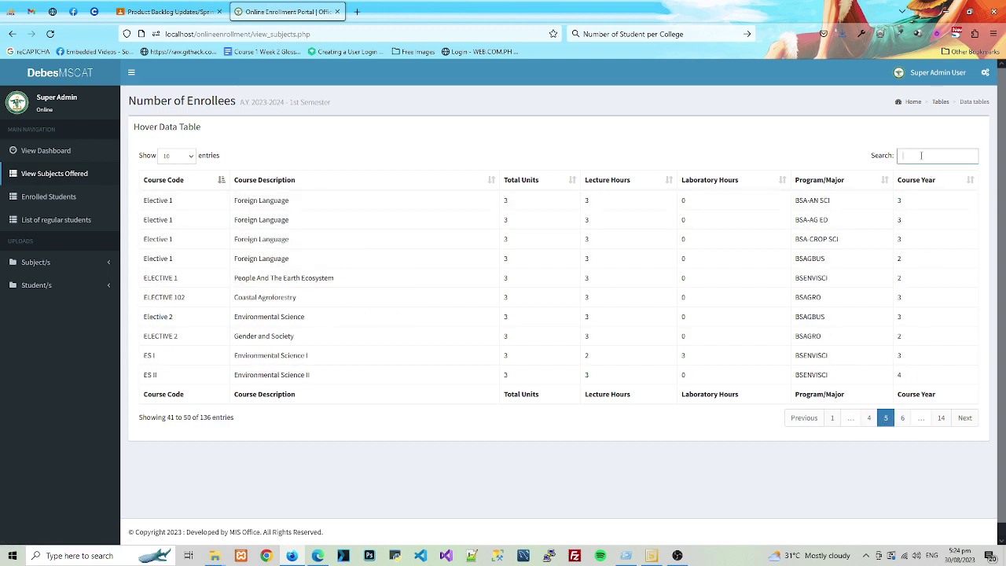
text(a)
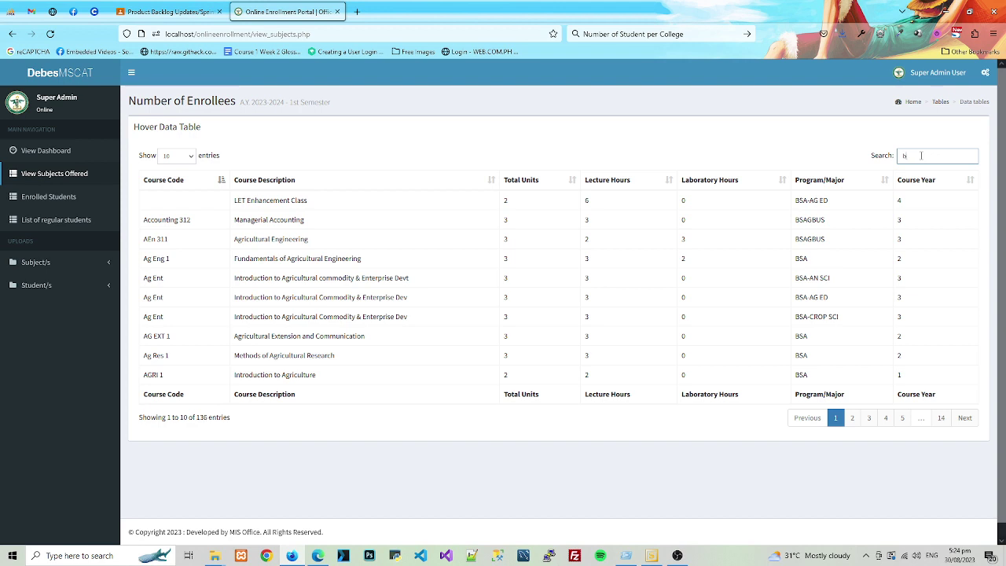
key(BackSpace)
text(bus)
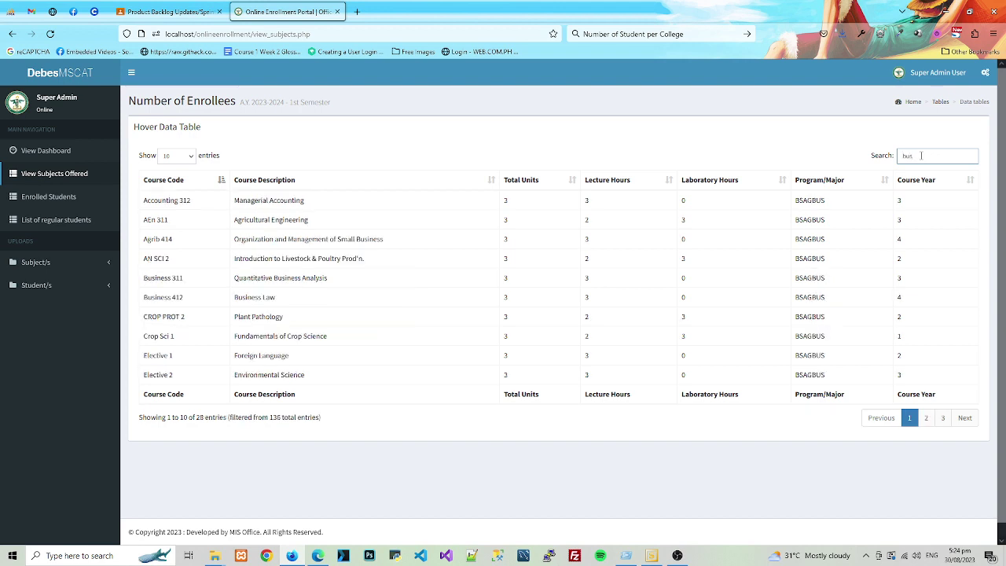
key(BackSpace)
key(BackSpace)
text(agro)
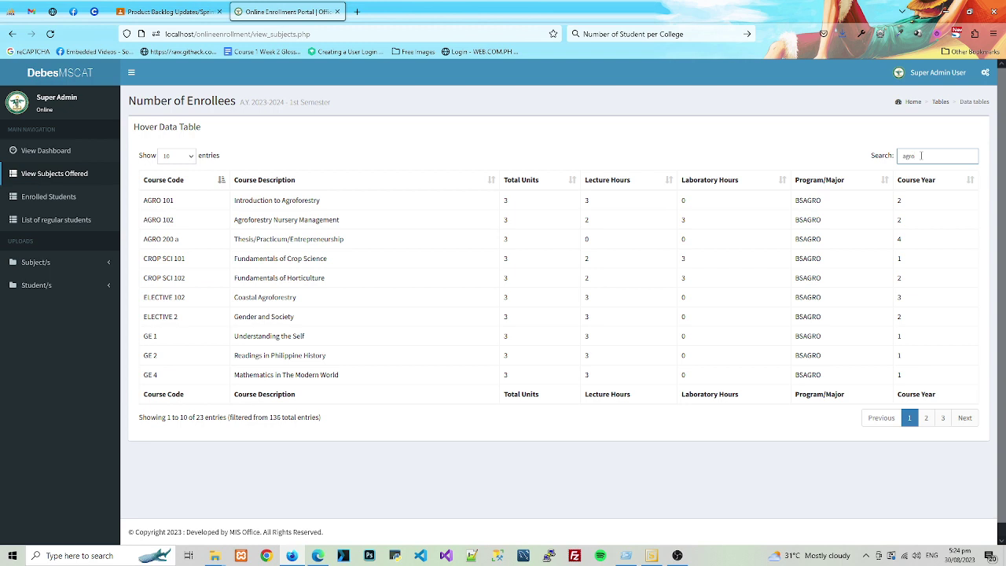
key(BackSpace)
key(BackSpace)
key(BackSpace)
key(BackSpace)
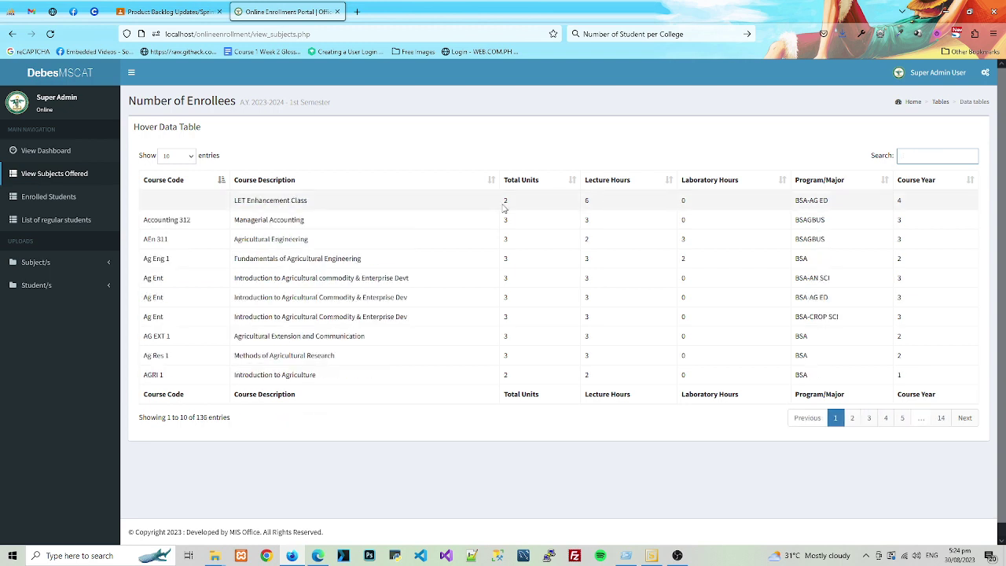
click(58, 286)
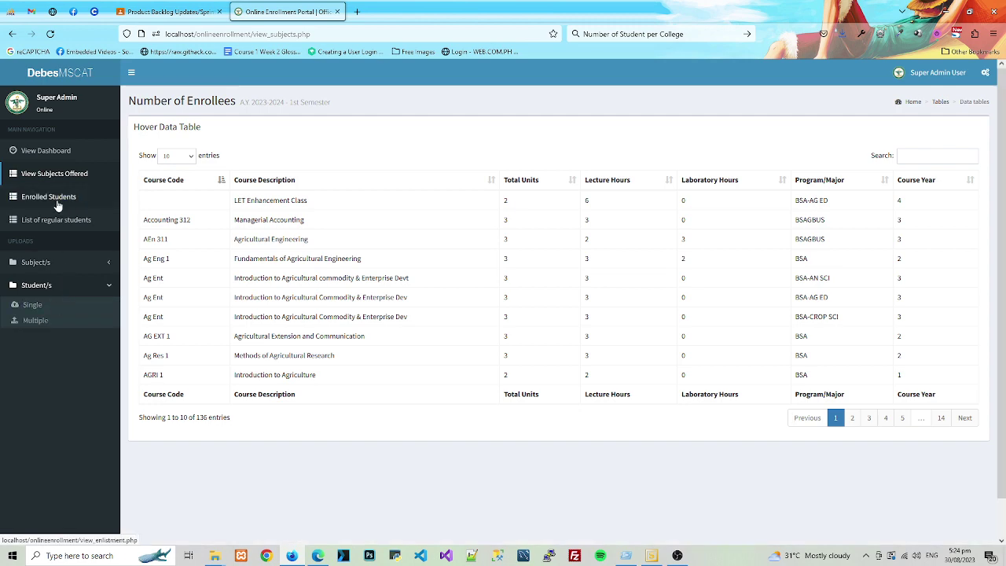
- Open the single-student form and fill it with placeholder values using Populate Form Fields
click(58, 206)
click(59, 219)
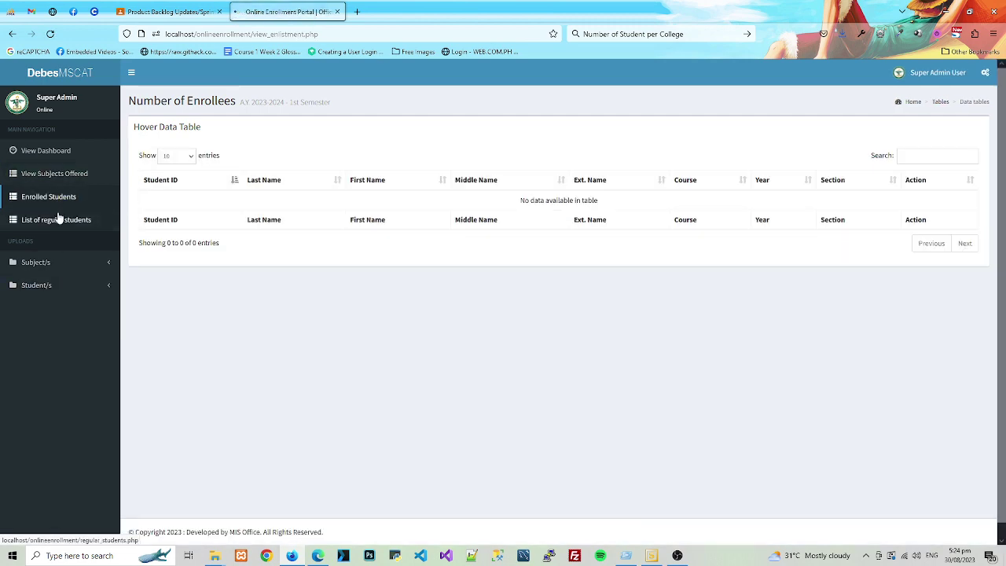
click(67, 288)
click(56, 304)
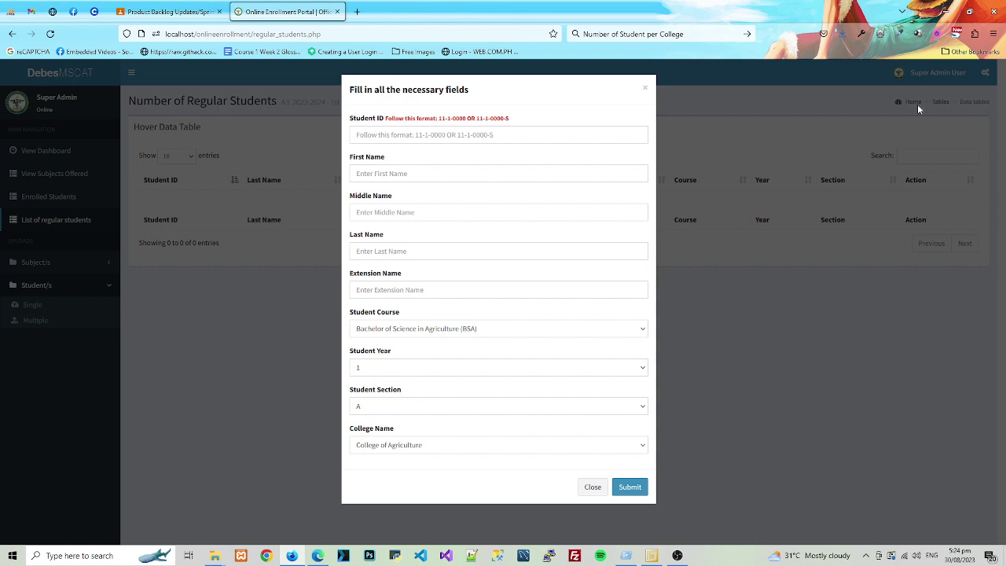
click(880, 34)
click(802, 91)
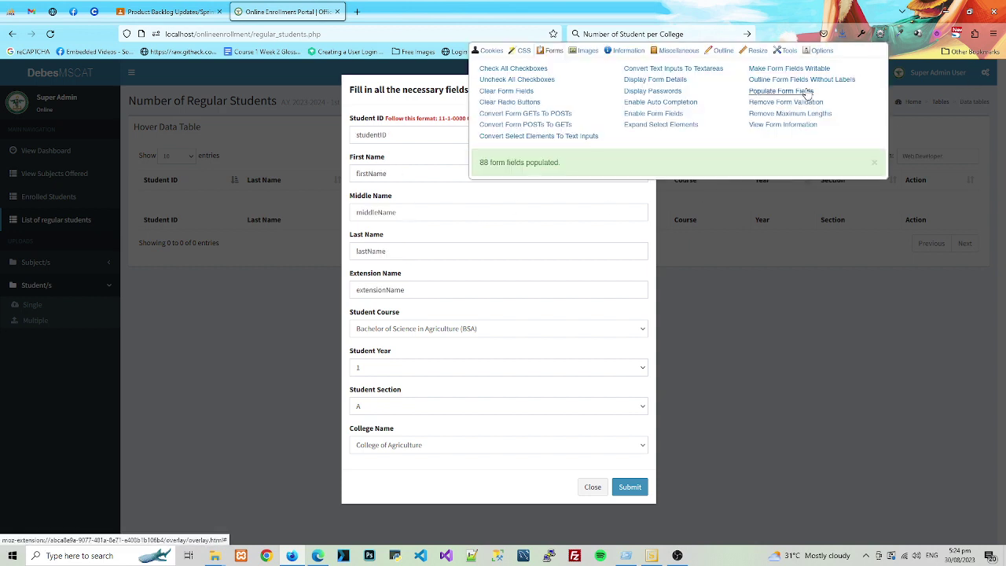
click(432, 167)
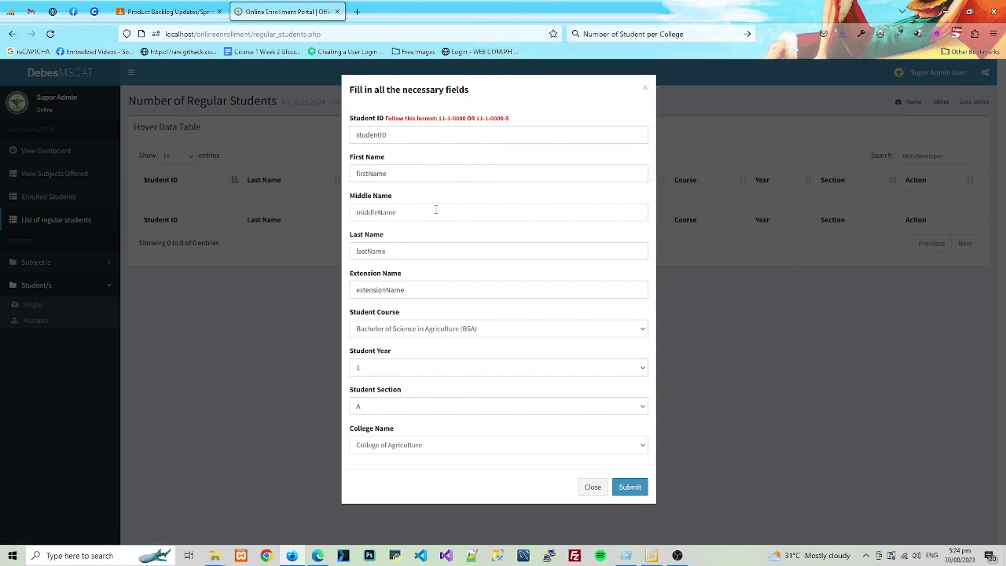
- Set year 2, section B, course BSCS and College of Arts & Sciences, then submit the student
click(385, 368)
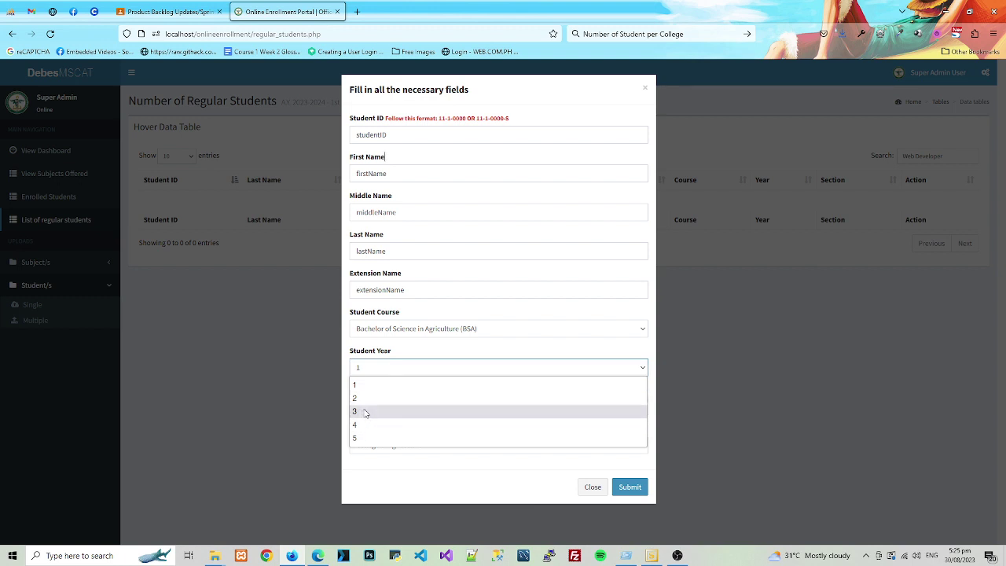
click(360, 399)
click(392, 407)
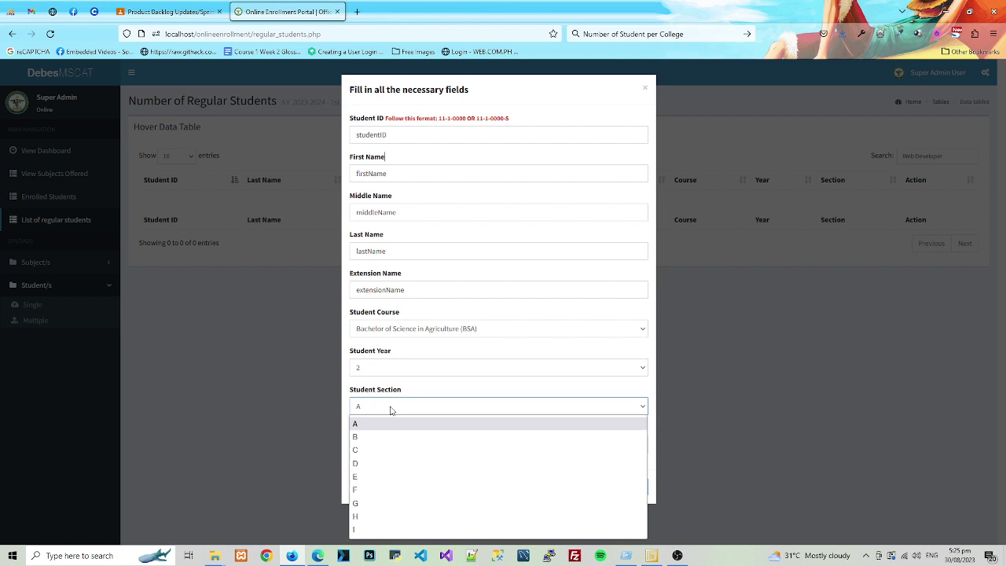
click(370, 442)
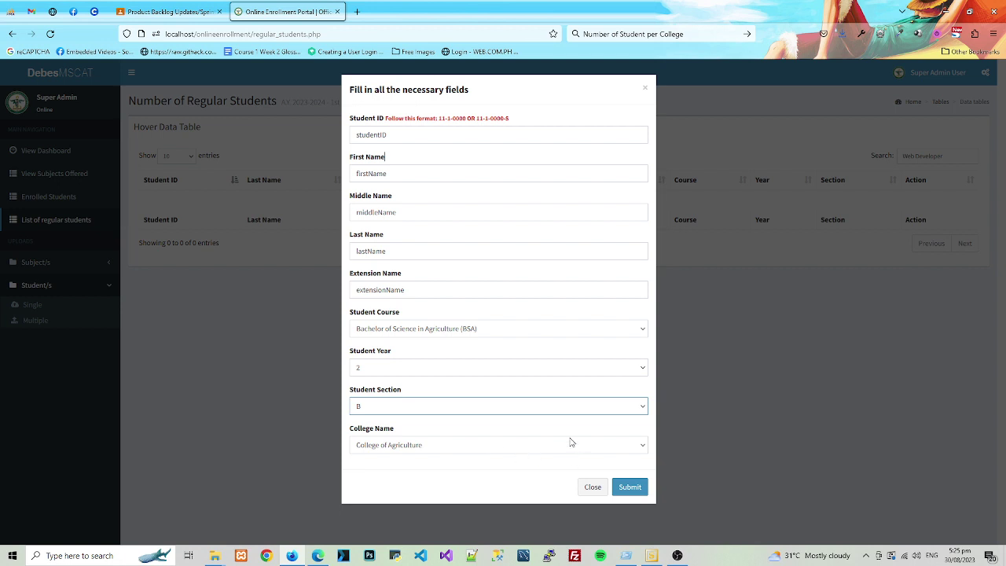
click(493, 331)
scroll(487, 312, down, 1)
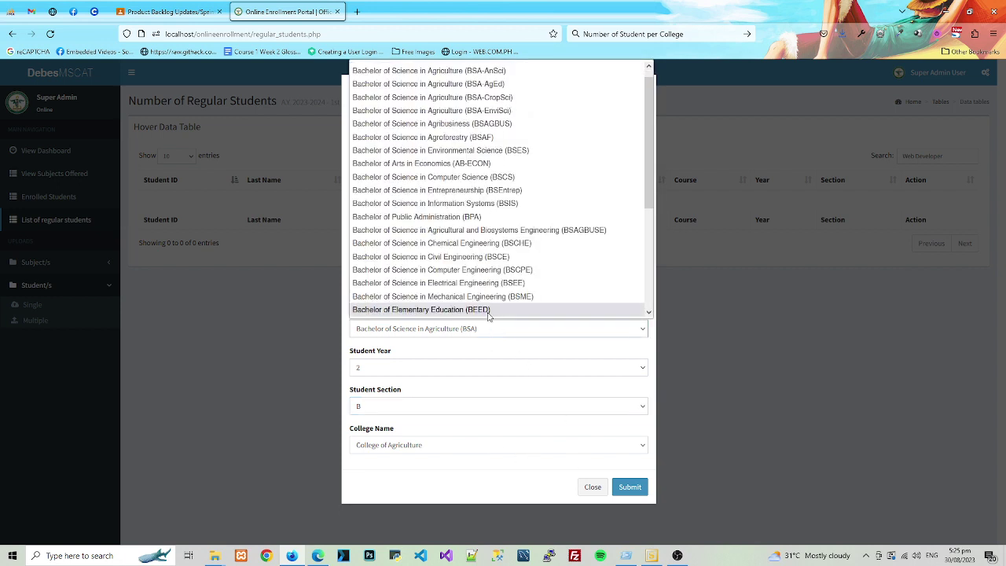
click(520, 176)
click(441, 450)
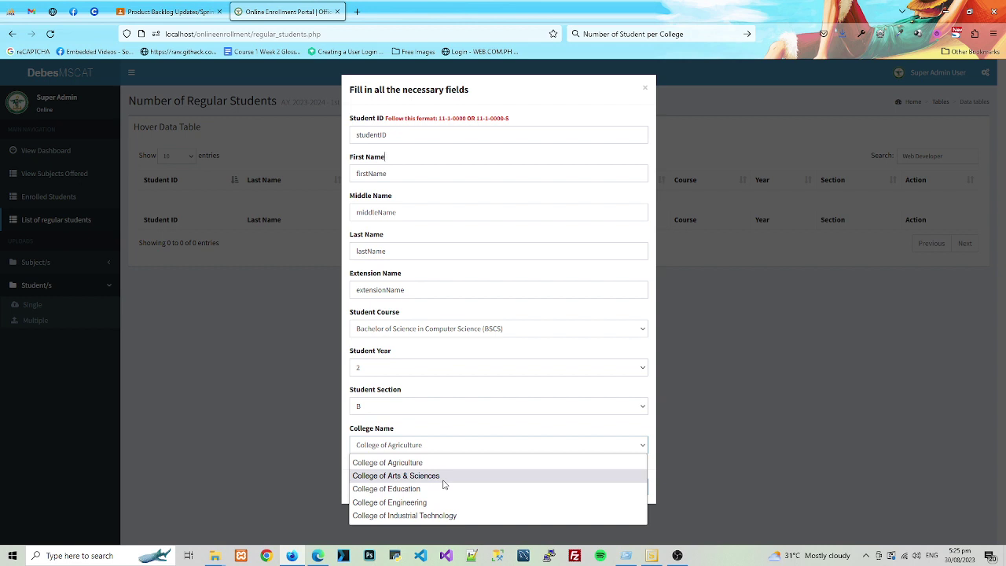
click(436, 477)
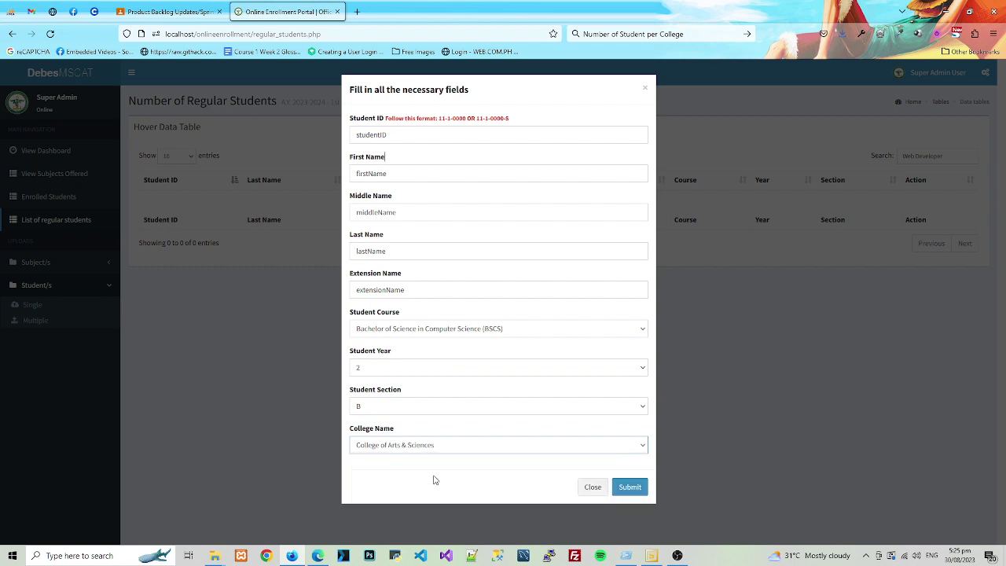
click(625, 488)
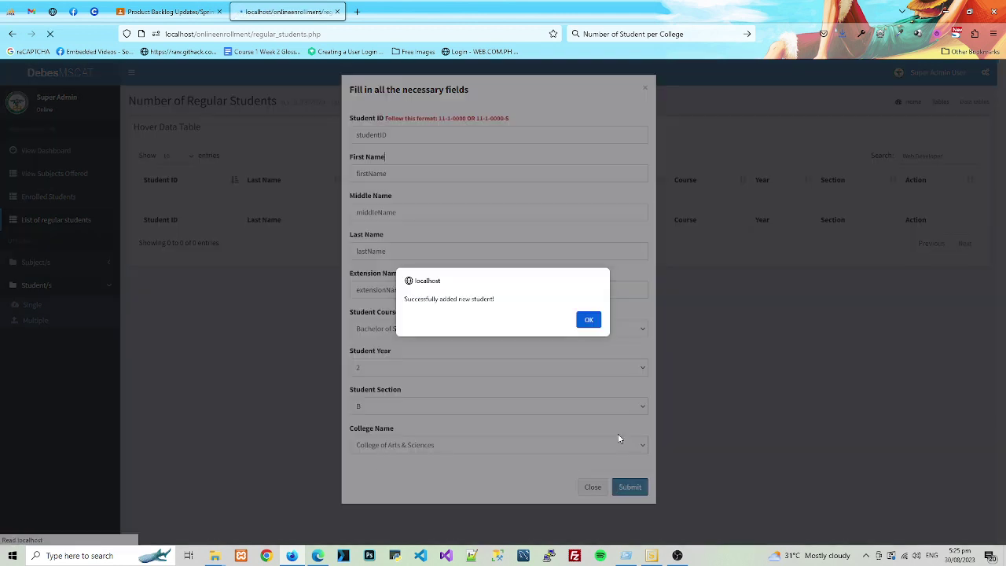
click(590, 321)
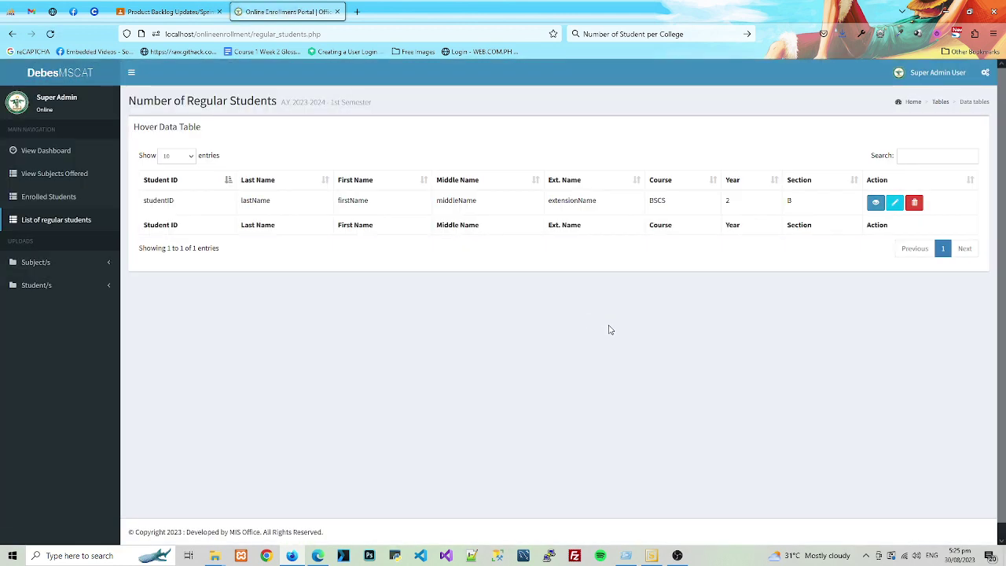
click(877, 204)
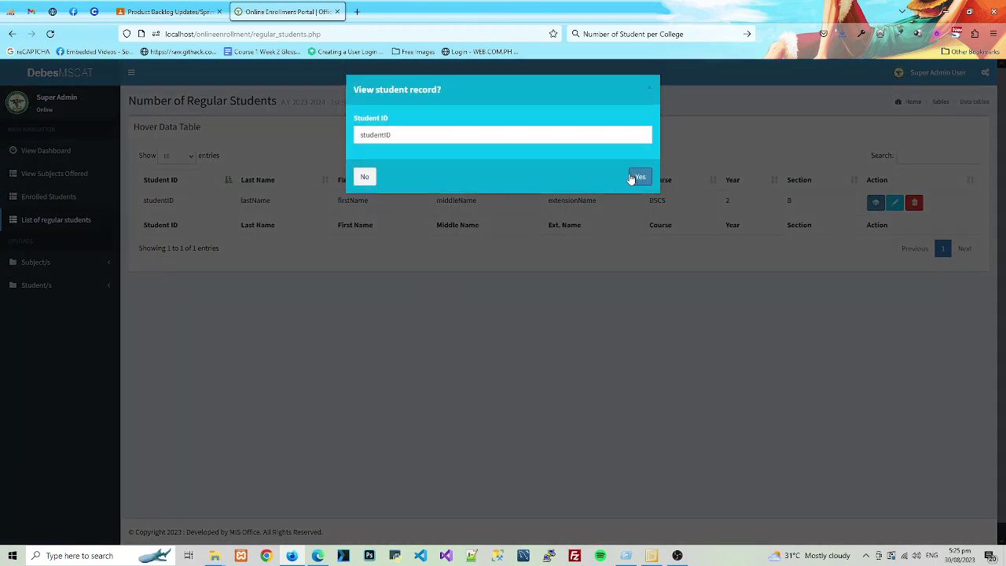
click(639, 177)
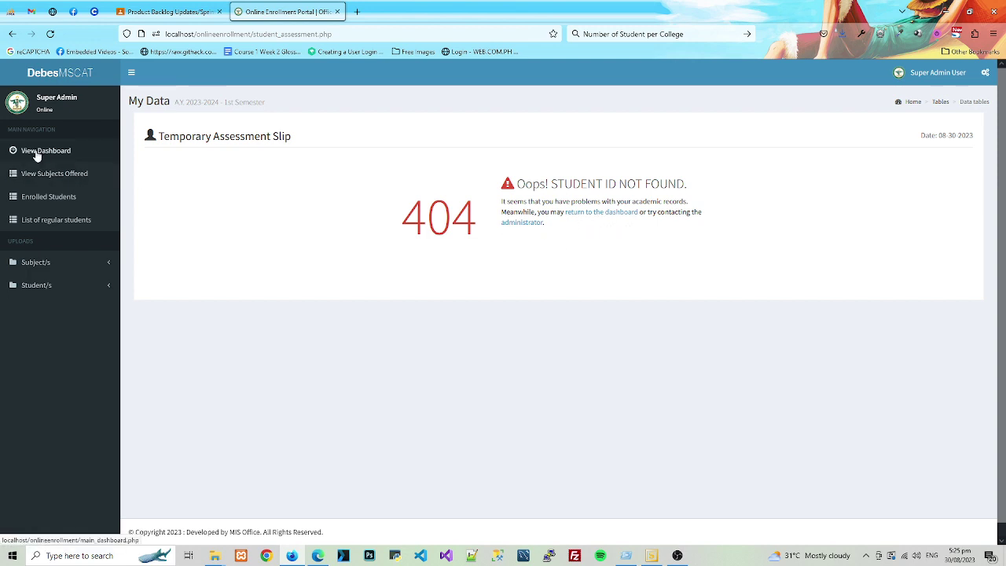
click(51, 222)
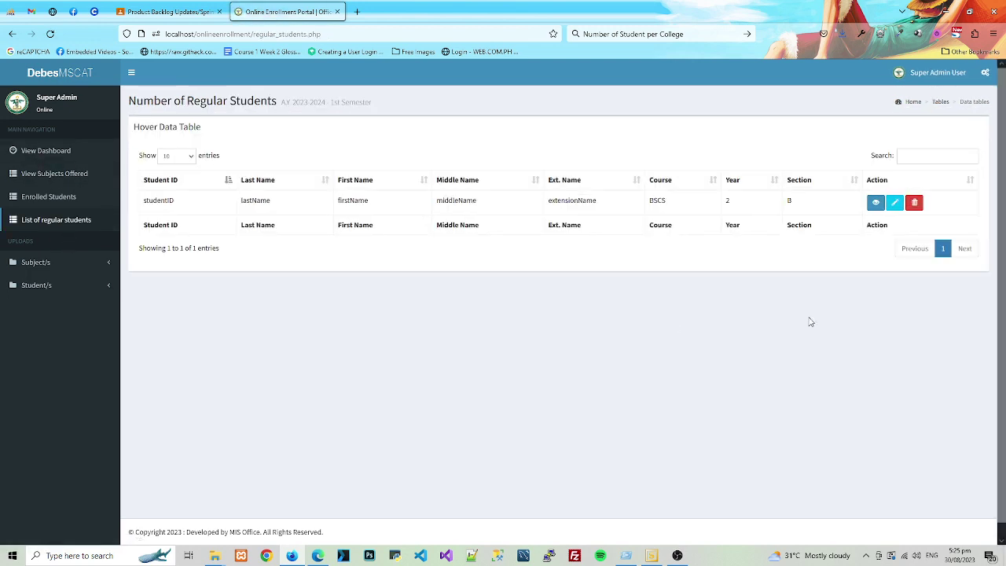
- Edit the student record, entering the real student ID and first, middle and last names
click(895, 203)
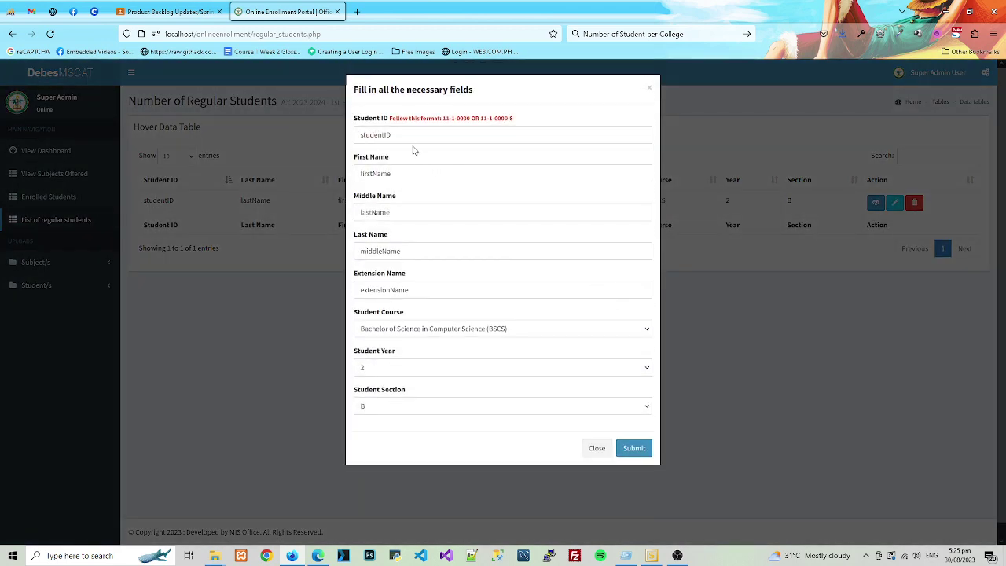
key(Tab)
text(2)
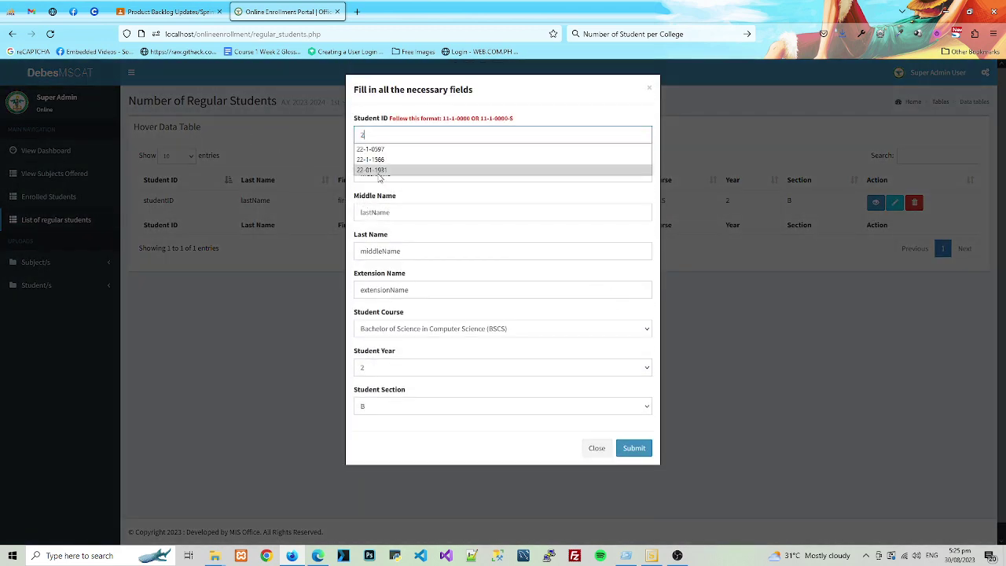
click(374, 149)
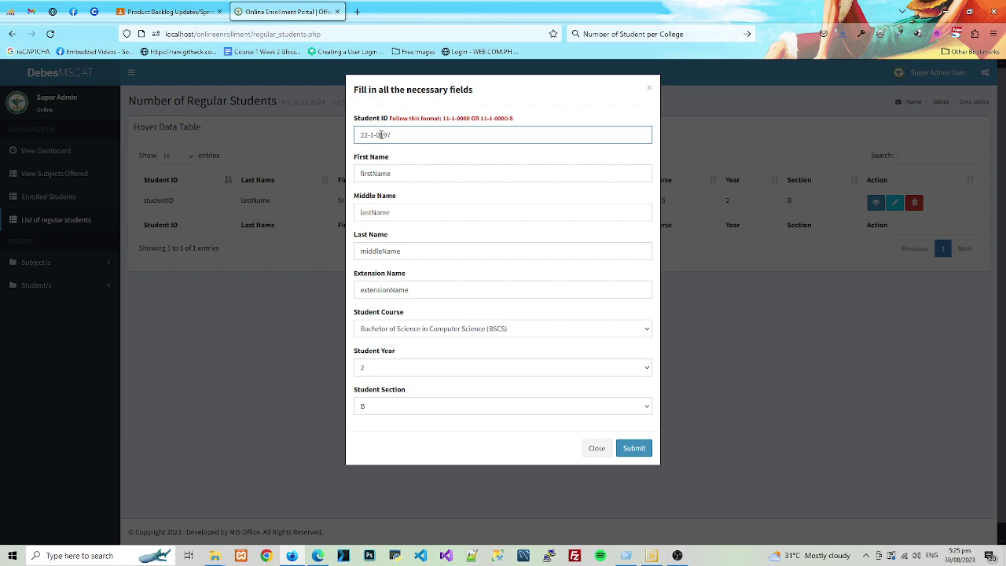
drag(379, 134, 405, 168)
text(00)
key(Tab)
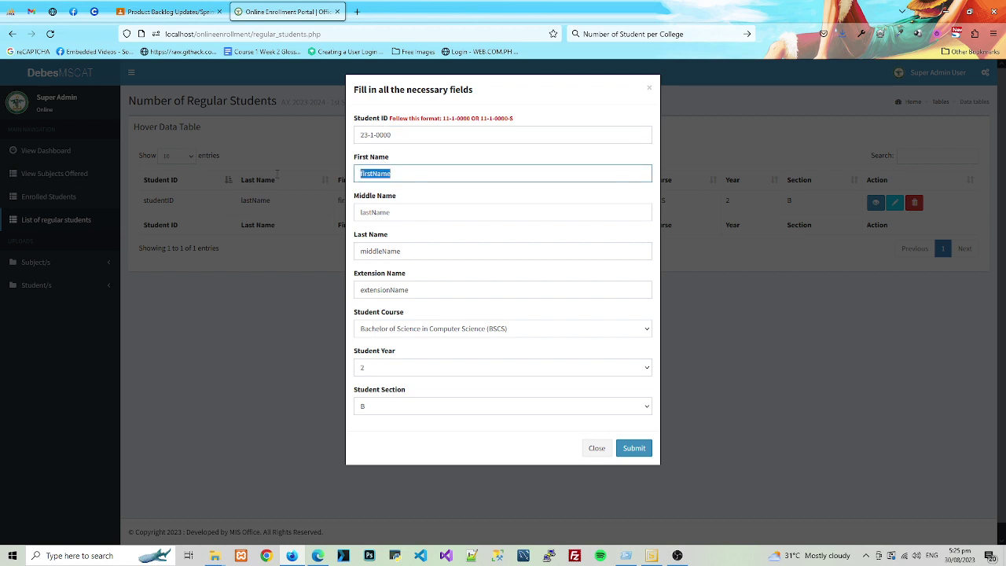
key(Tab)
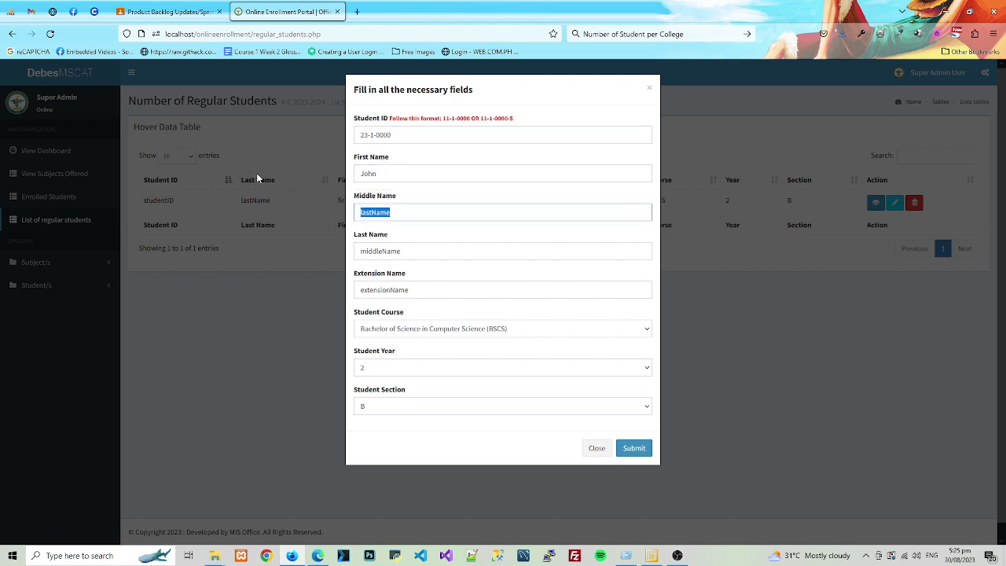
key(Down)
key(Tab)
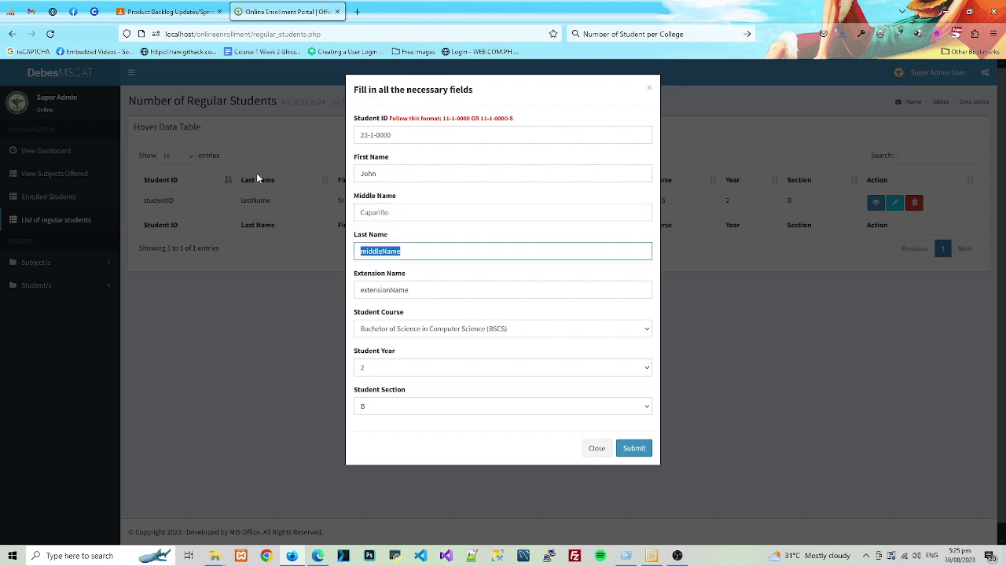
- Clear the extension name, set section A, and save the updated record
key(Tab)
key(BackSpace)
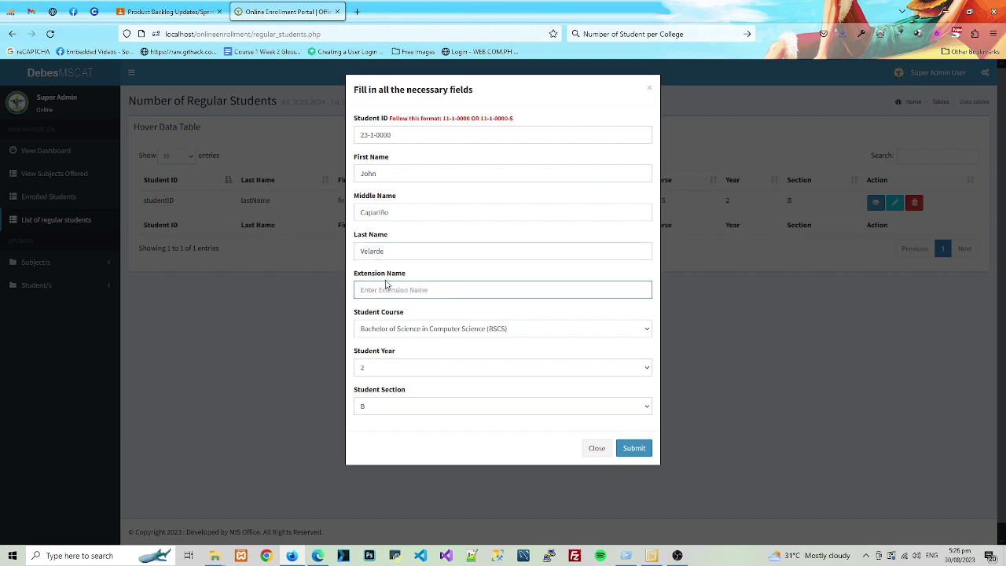
click(577, 407)
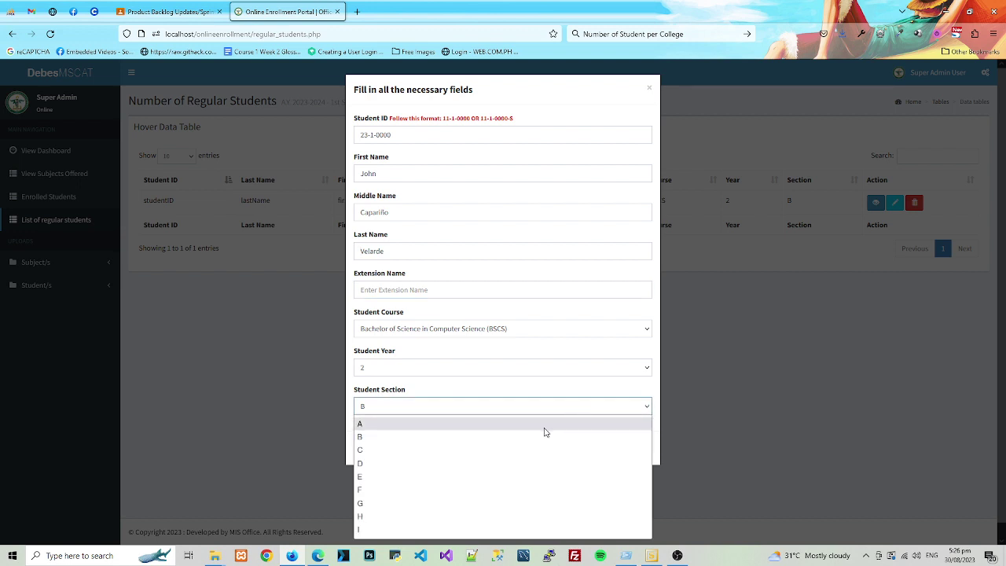
click(546, 428)
click(632, 448)
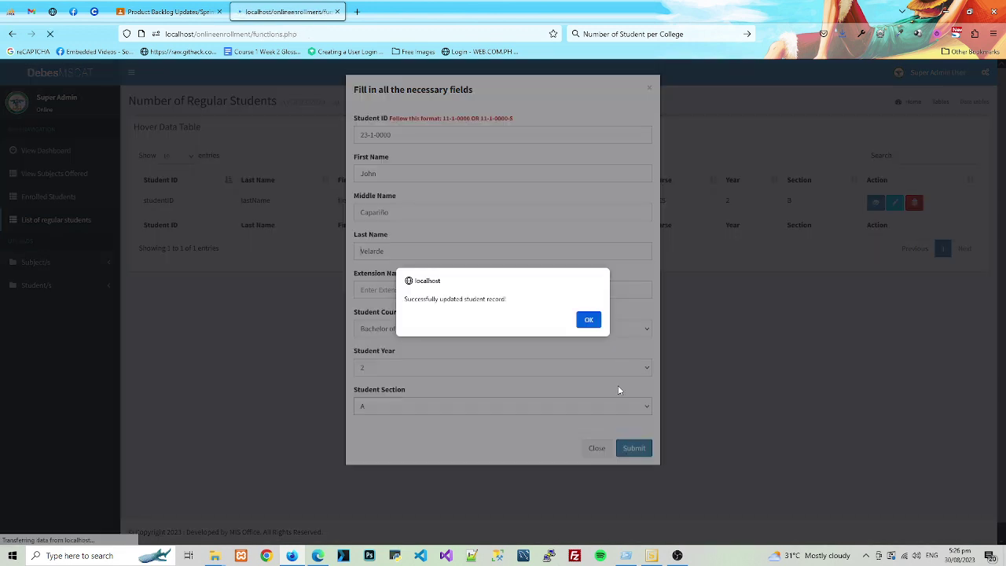
click(589, 319)
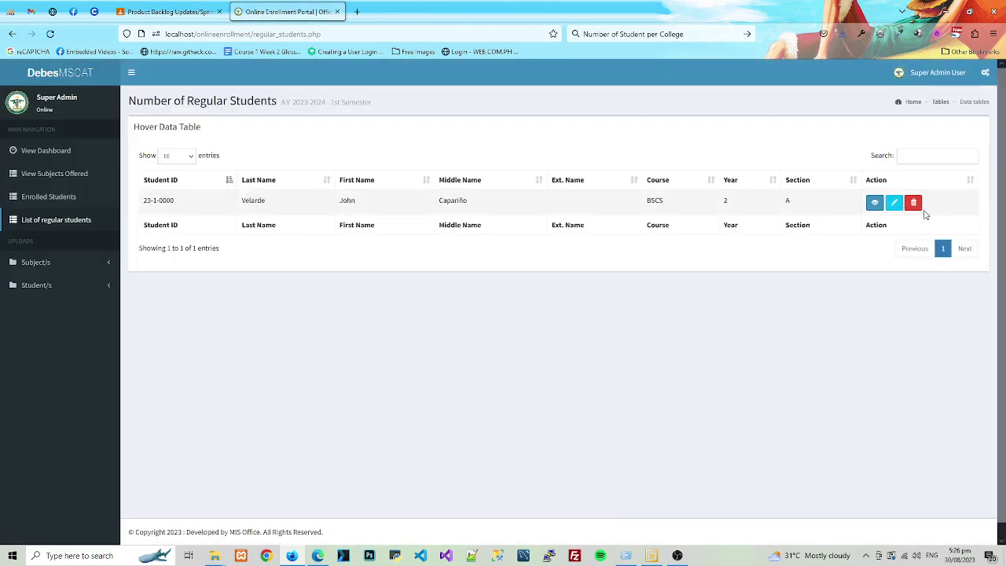
- Delete the student record, then switch to the phpMyAdmin tab showing registrardbms
click(913, 204)
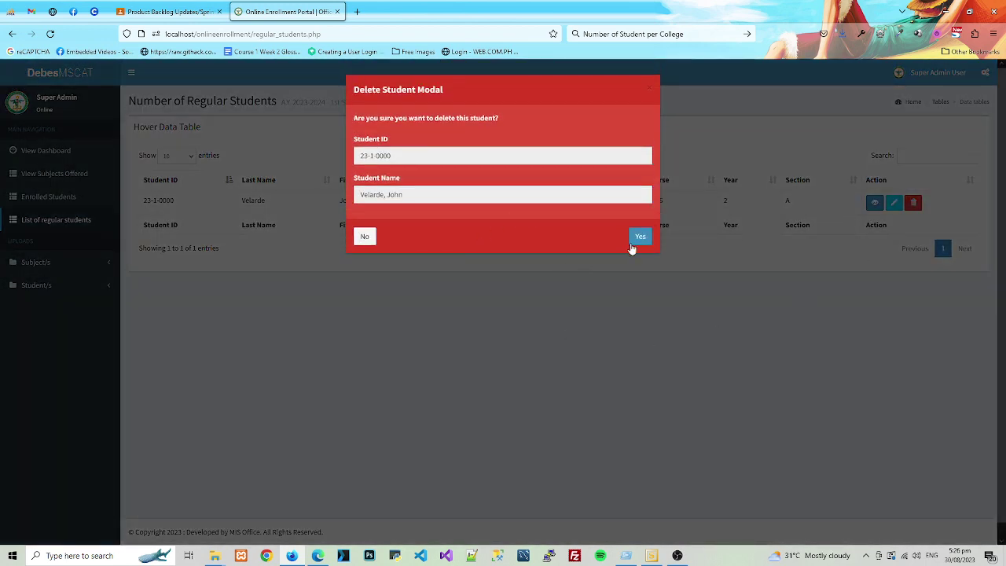
click(632, 247)
click(590, 319)
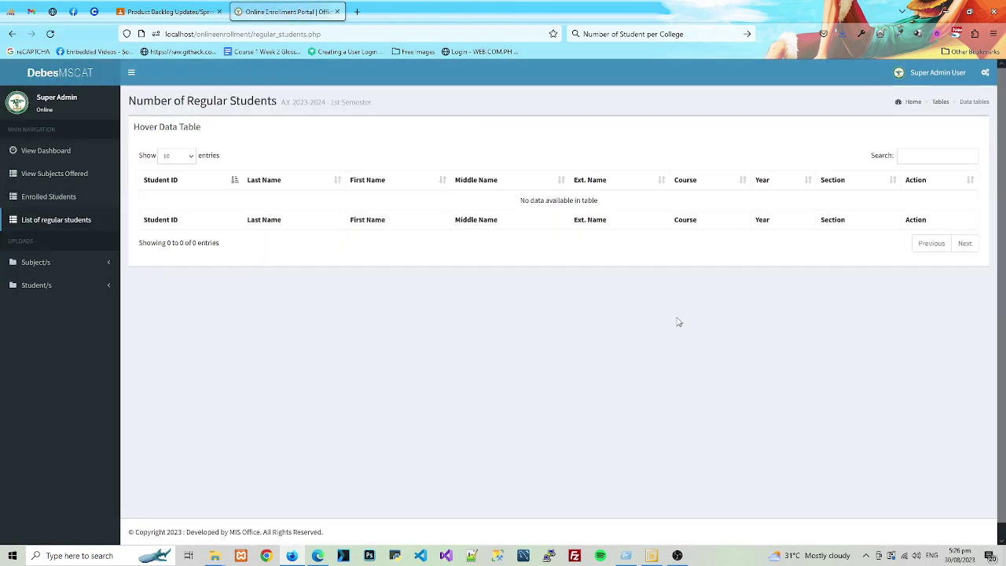
click(15, 14)
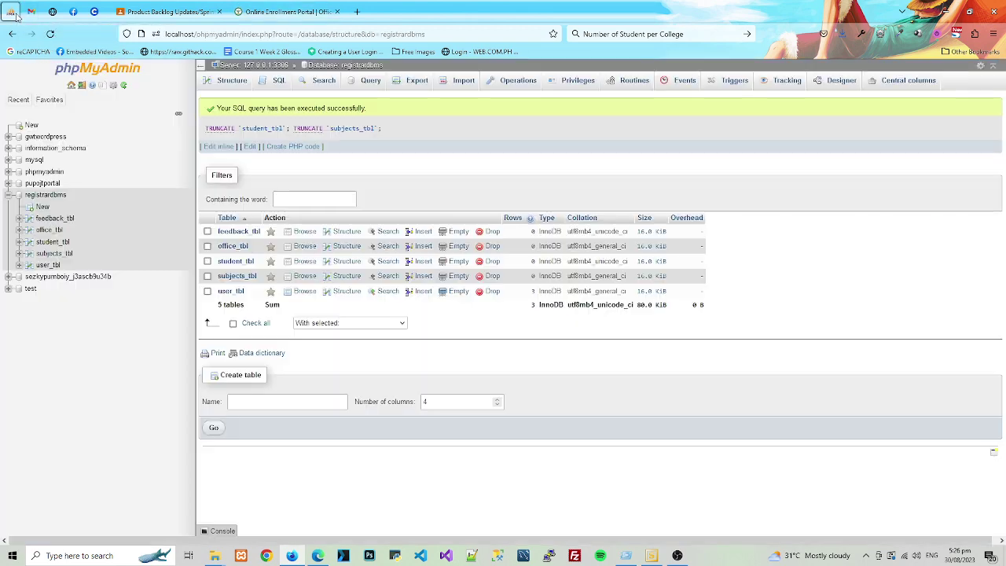
- Check that student_tbl has 0 rows and subjects_tbl 136, then return to the portal tab
click(45, 243)
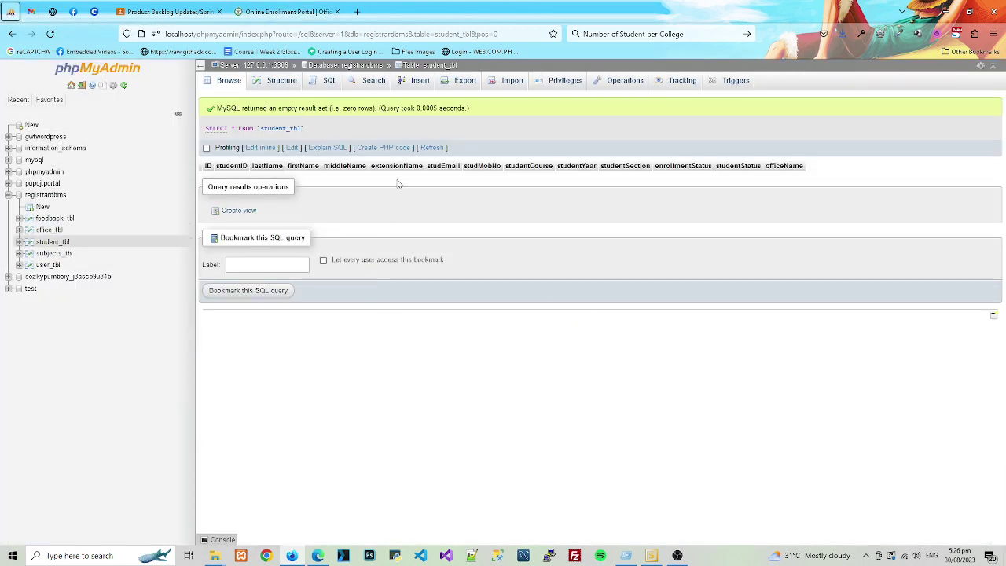
click(55, 253)
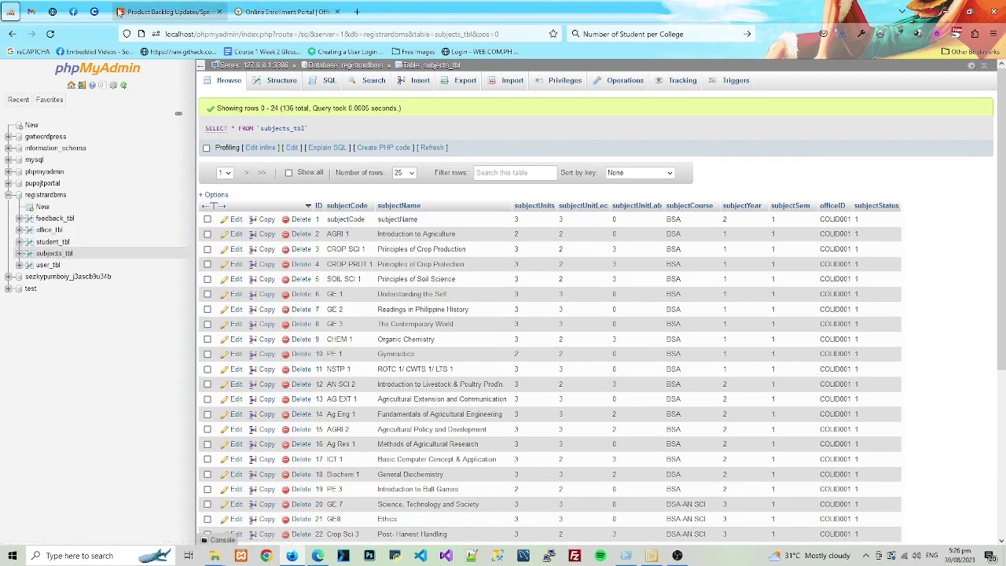
click(257, 11)
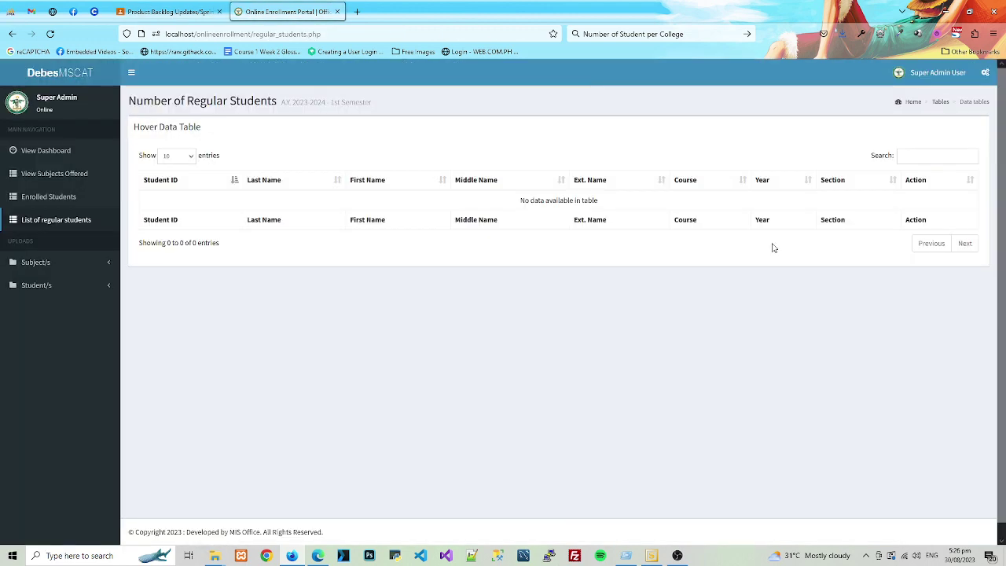
- Upload Format-for-Regular-CACENG.csv from Documents\admission 2023\FORMAT FOR REGULAR\NEW\csv via Student/s > Multiple
click(55, 287)
click(45, 318)
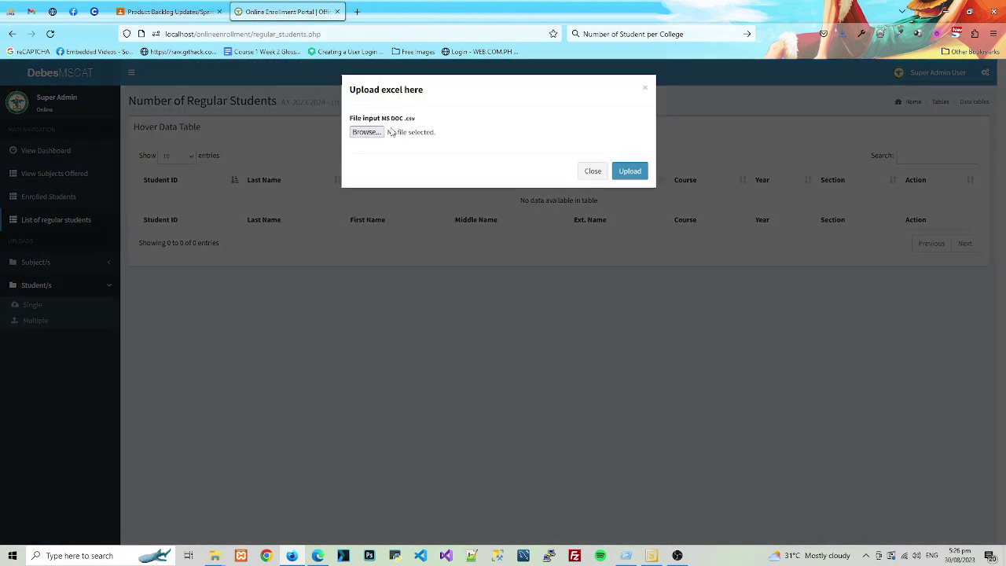
click(399, 133)
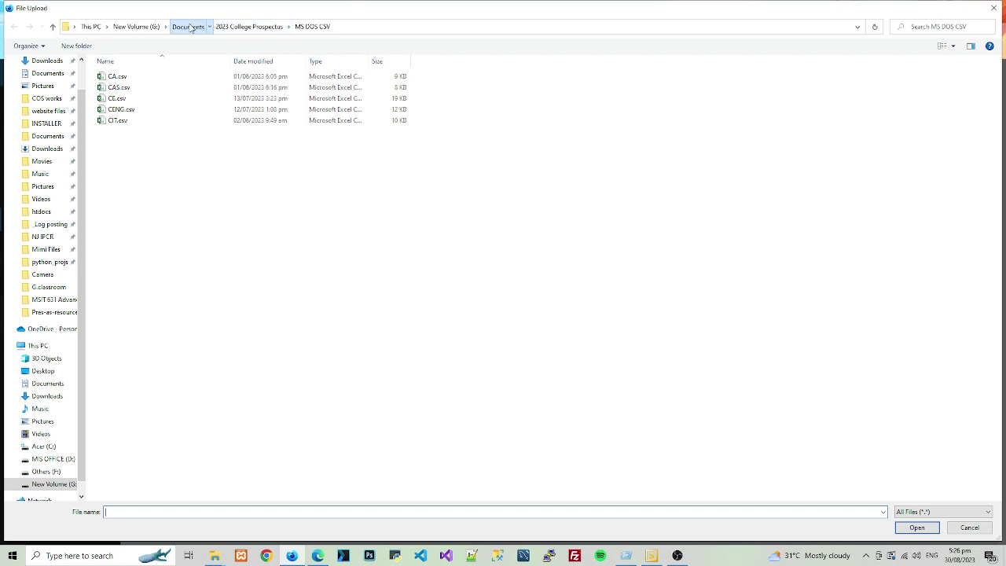
click(187, 26)
double_click(130, 153)
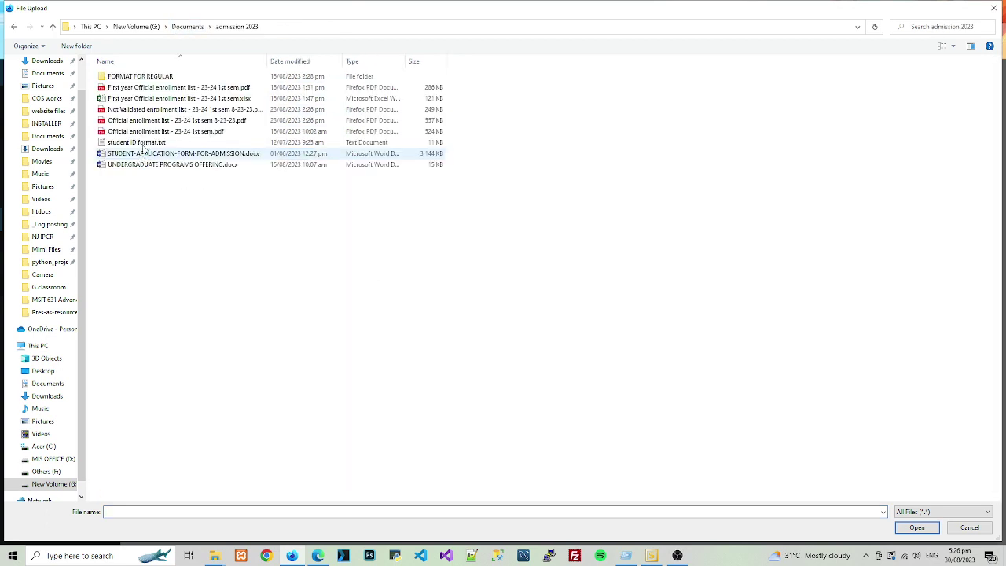
double_click(142, 77)
double_click(143, 78)
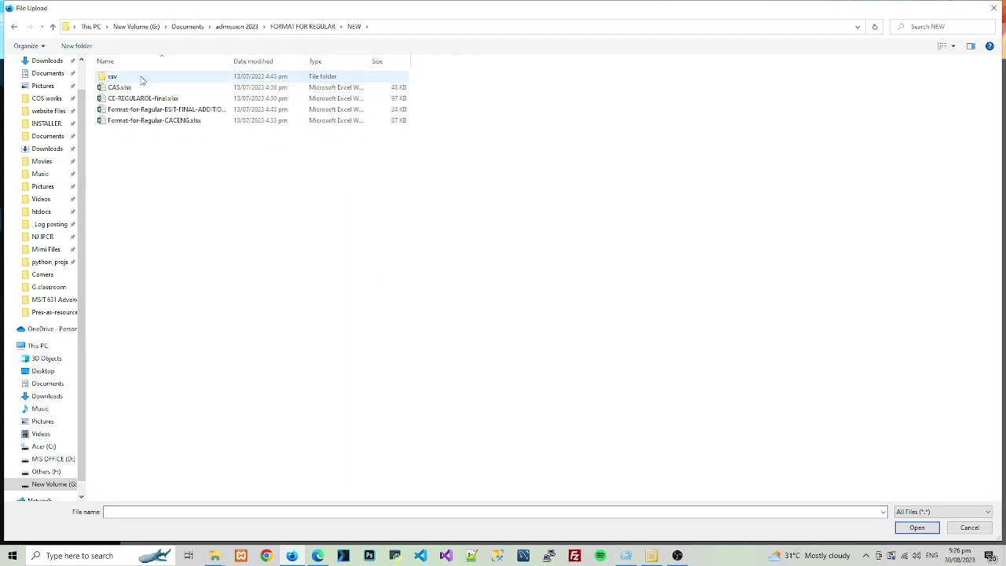
double_click(142, 78)
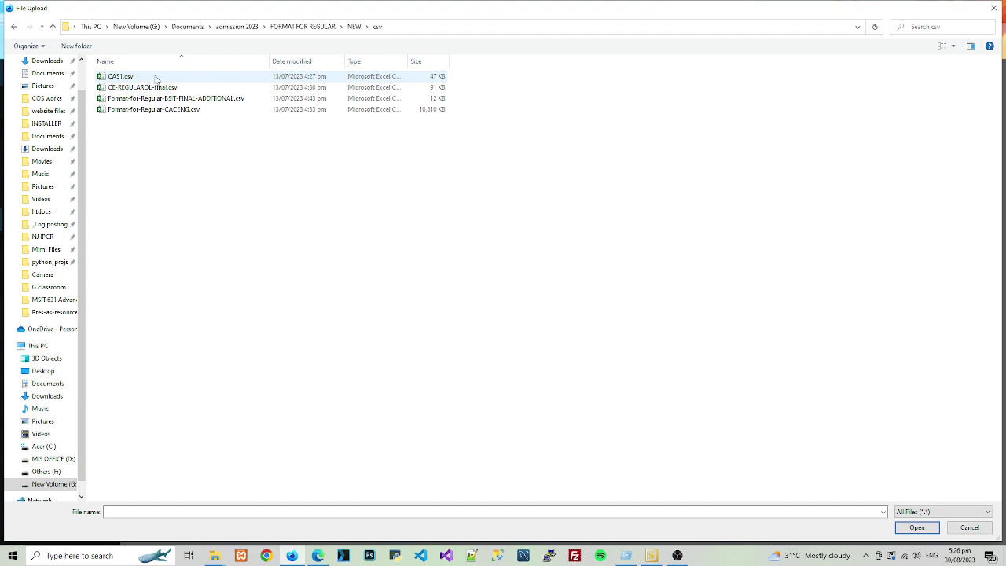
double_click(153, 109)
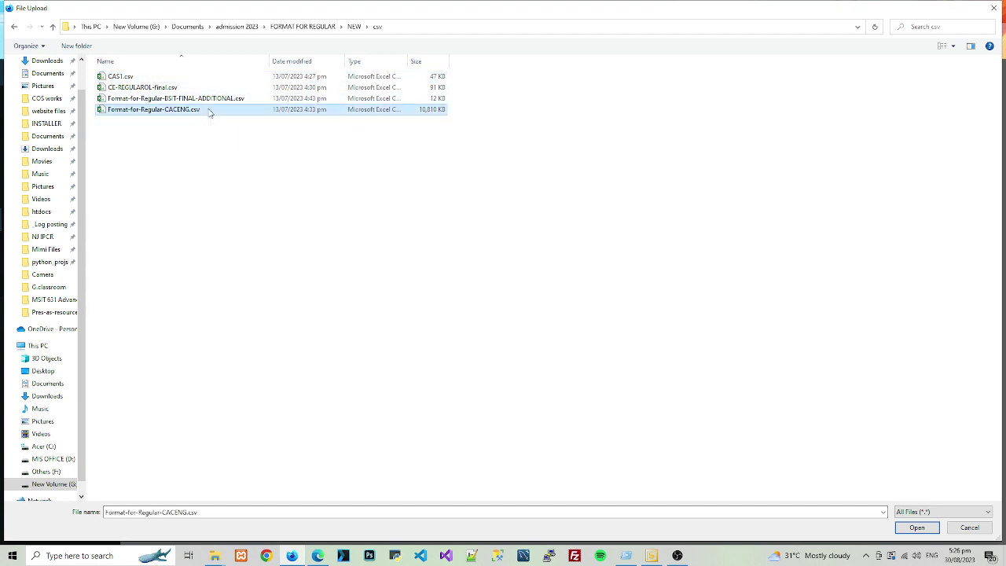
click(637, 172)
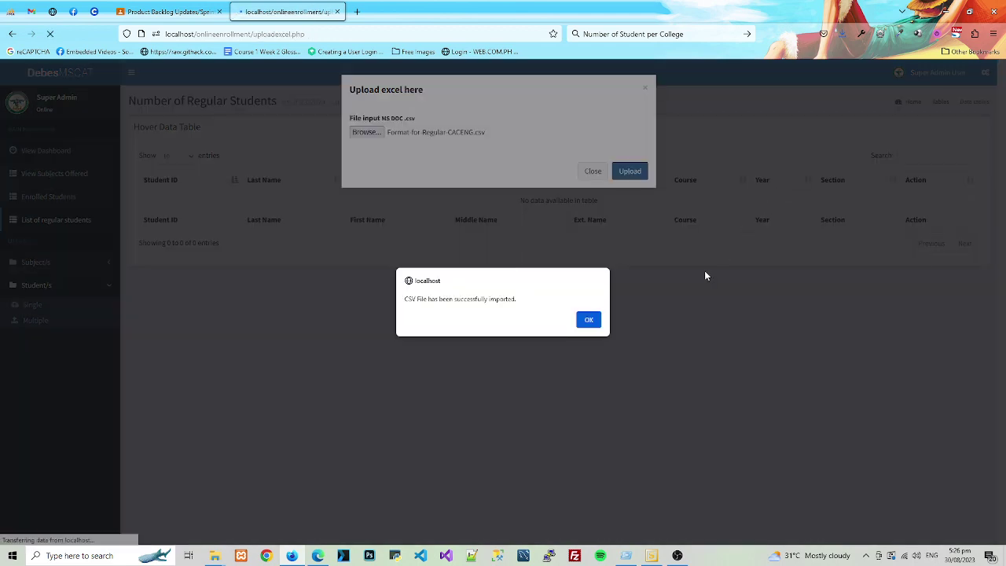
click(588, 319)
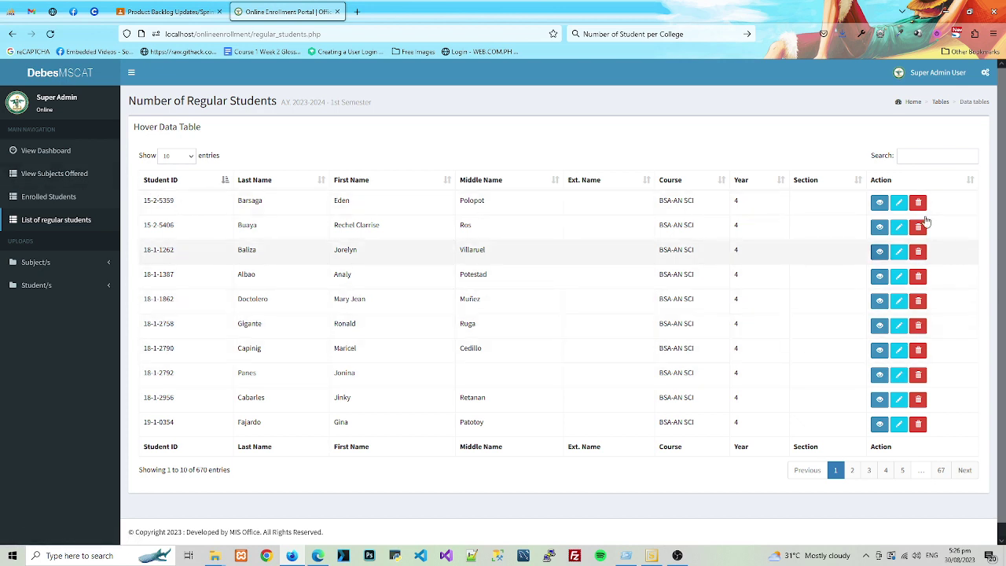
- Search the regular students for '18-' and open the first listed student's record
click(932, 155)
text(3)
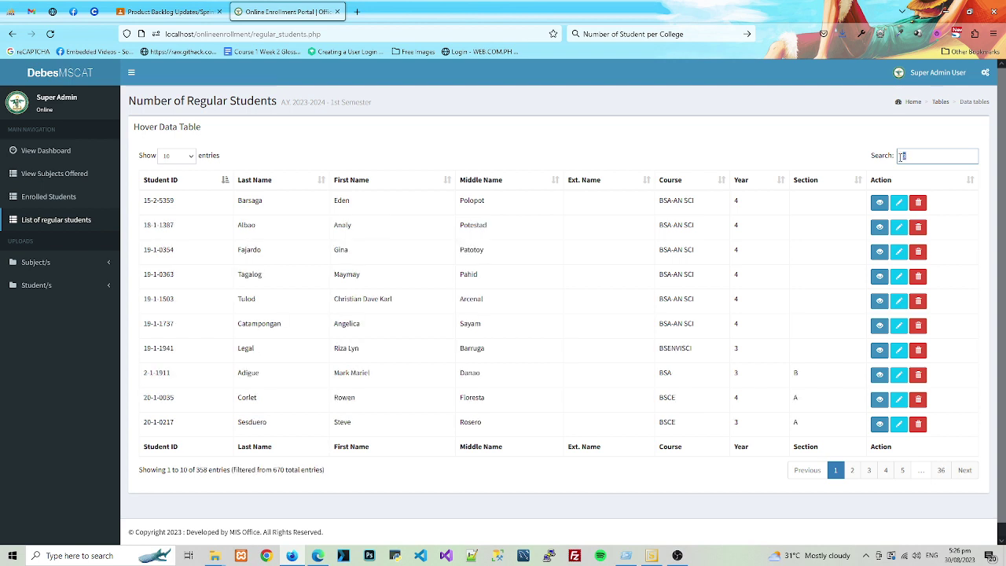
text(2)
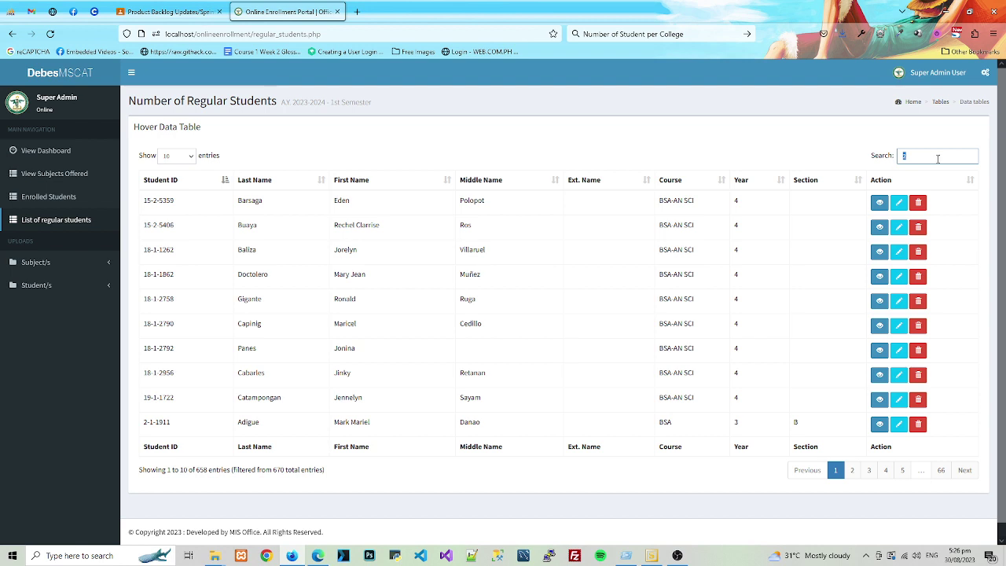
text(17)
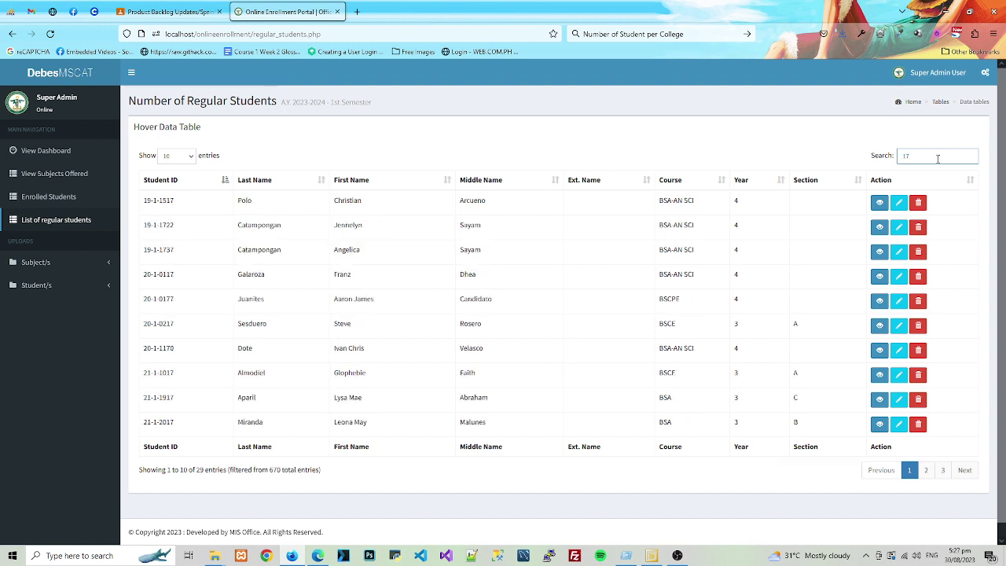
text(-)
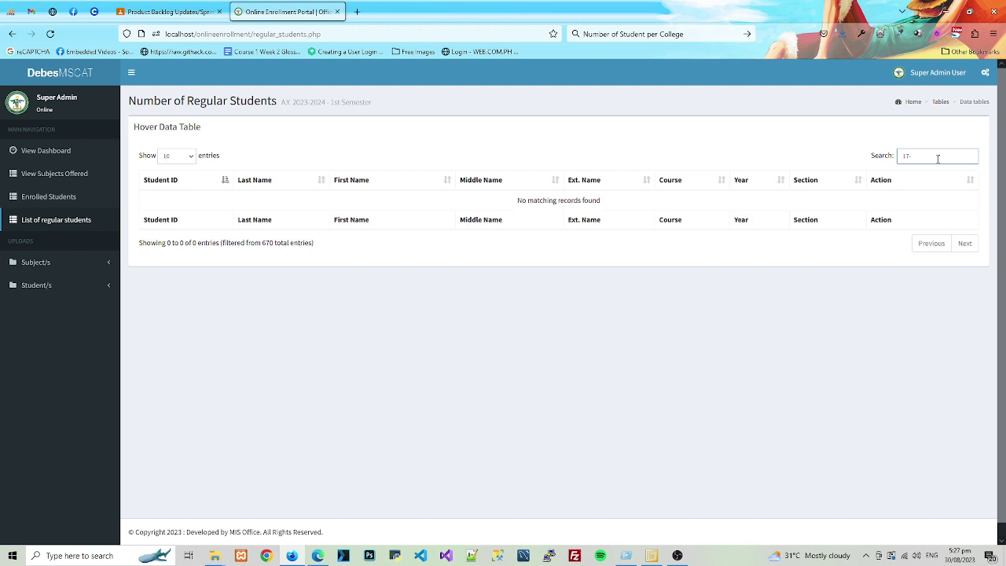
key(BackSpace)
key(BackSpace)
key(BackSpace)
text(18-)
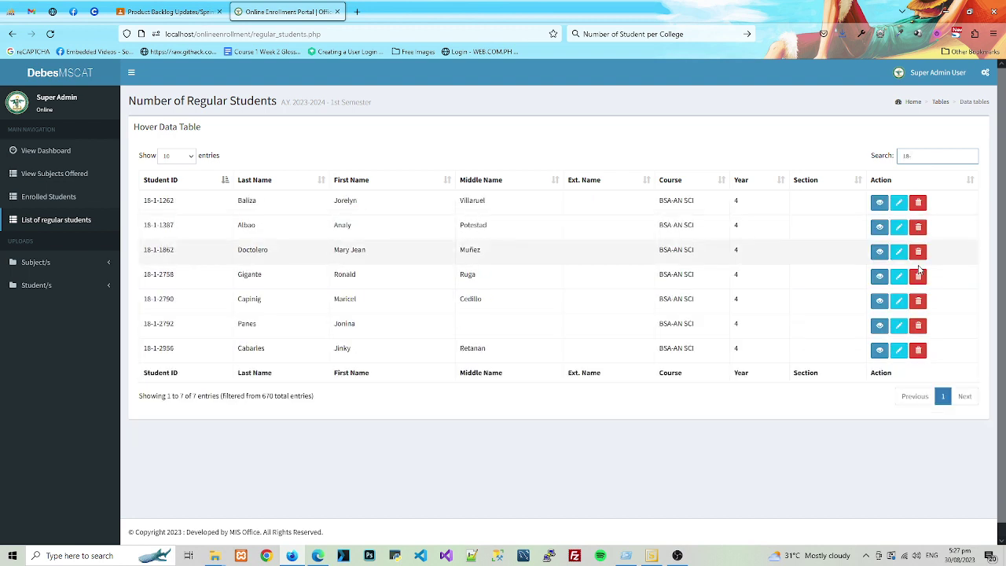
click(838, 213)
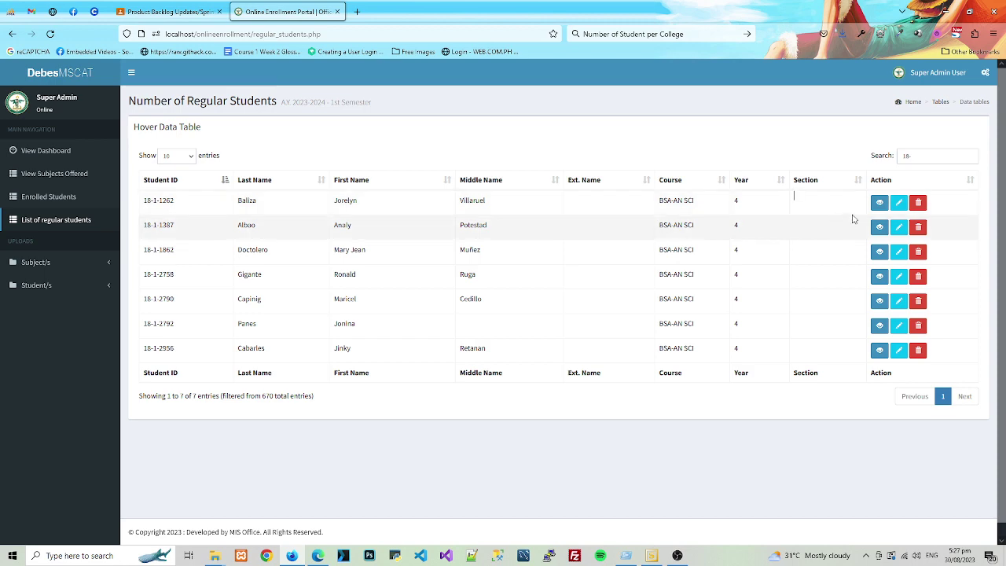
click(879, 204)
click(642, 178)
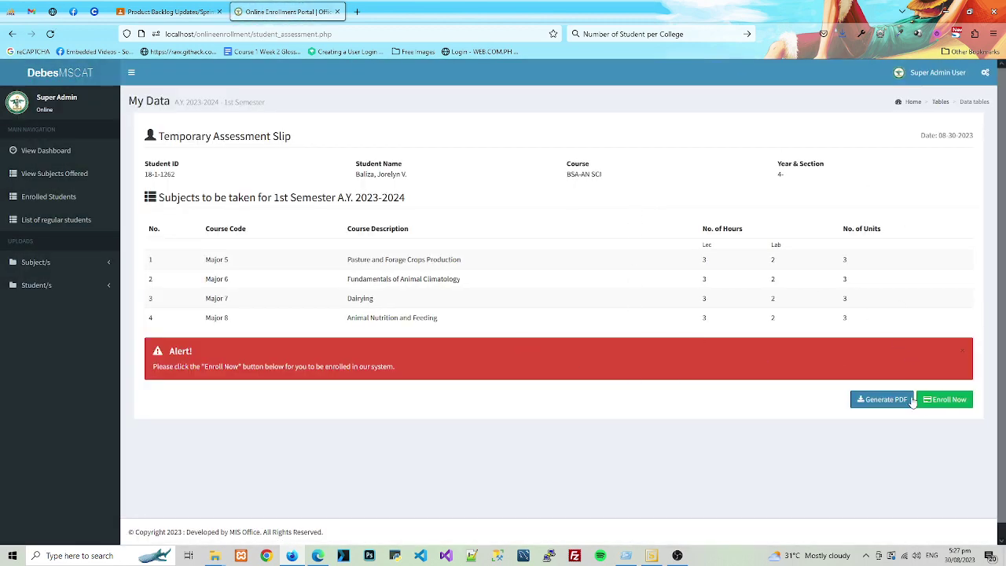
- Enroll the student, resend the form data, and generate the assessment slip as a PDF preview
click(946, 400)
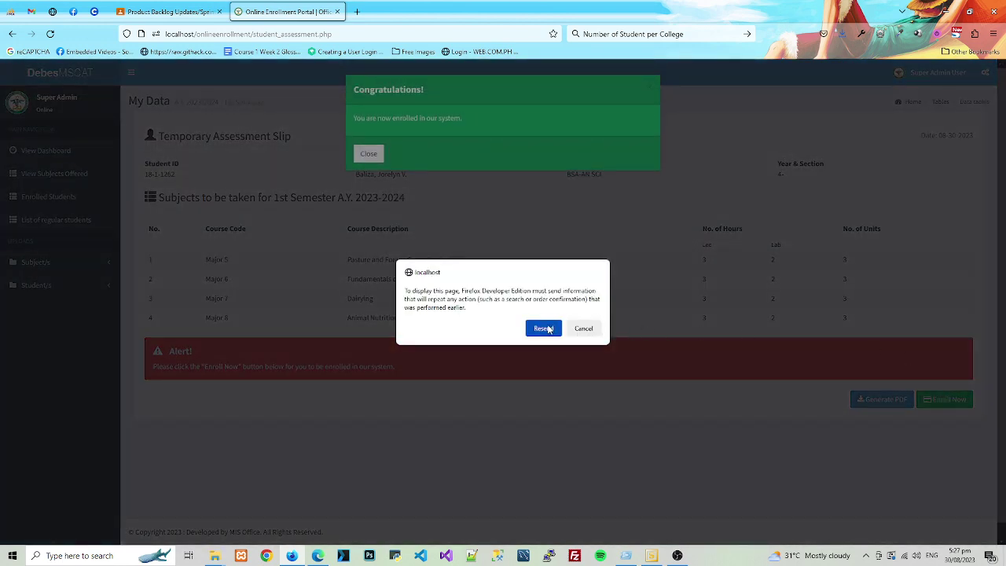
click(552, 330)
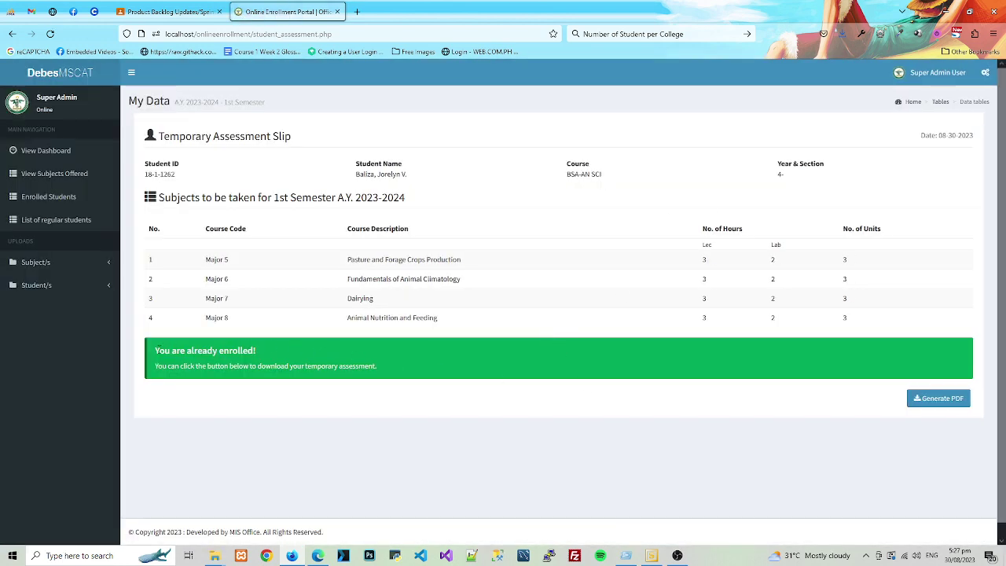
drag(155, 346, 373, 385)
click(396, 377)
click(936, 398)
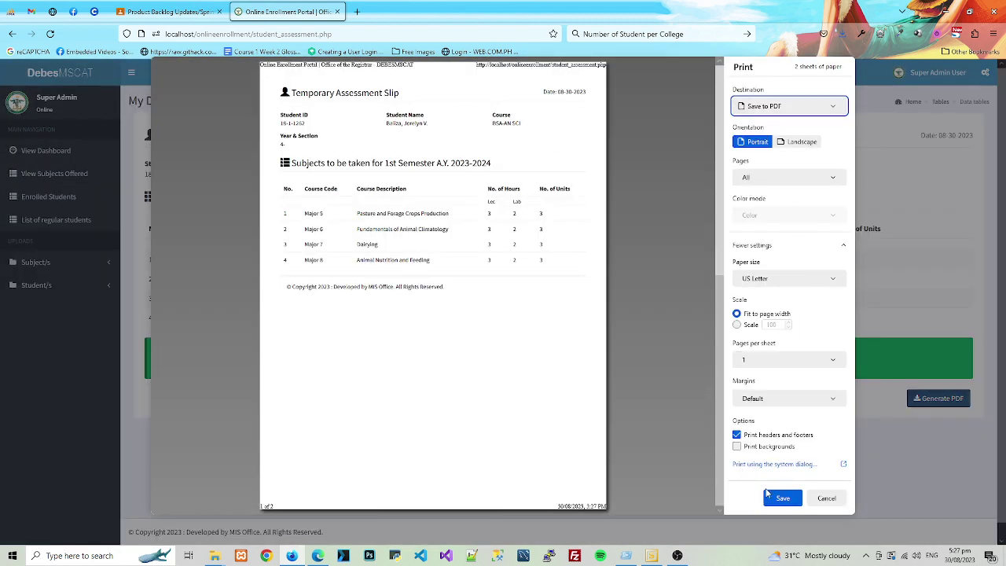
- Save the assessment slip as a PDF in the Downloads folder
click(768, 495)
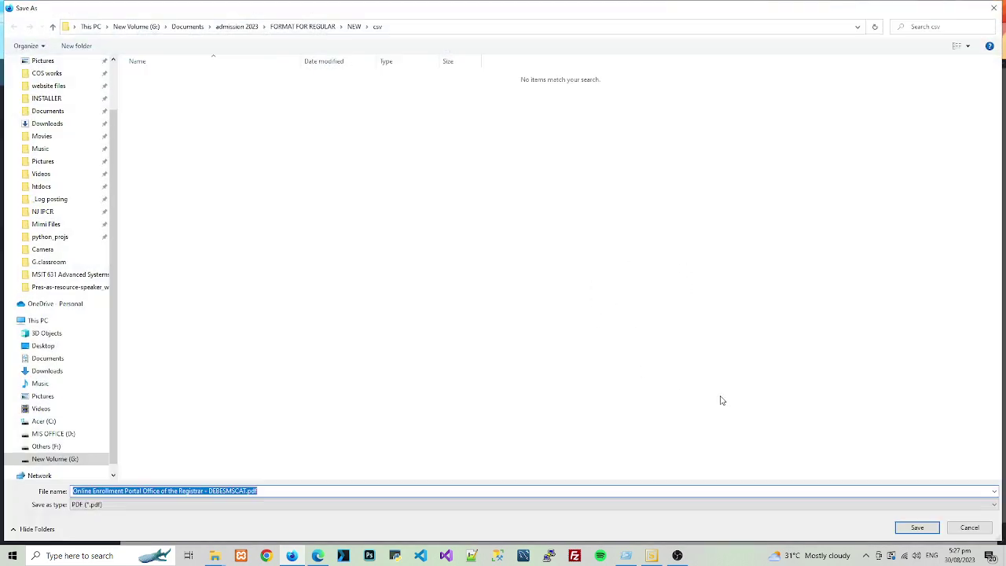
scroll(70, 180, up, 3)
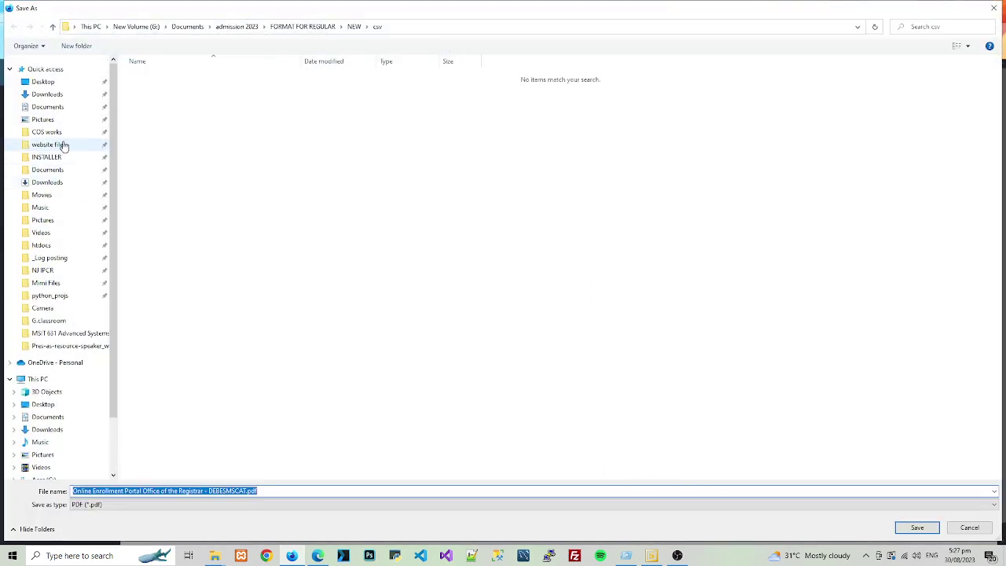
click(49, 95)
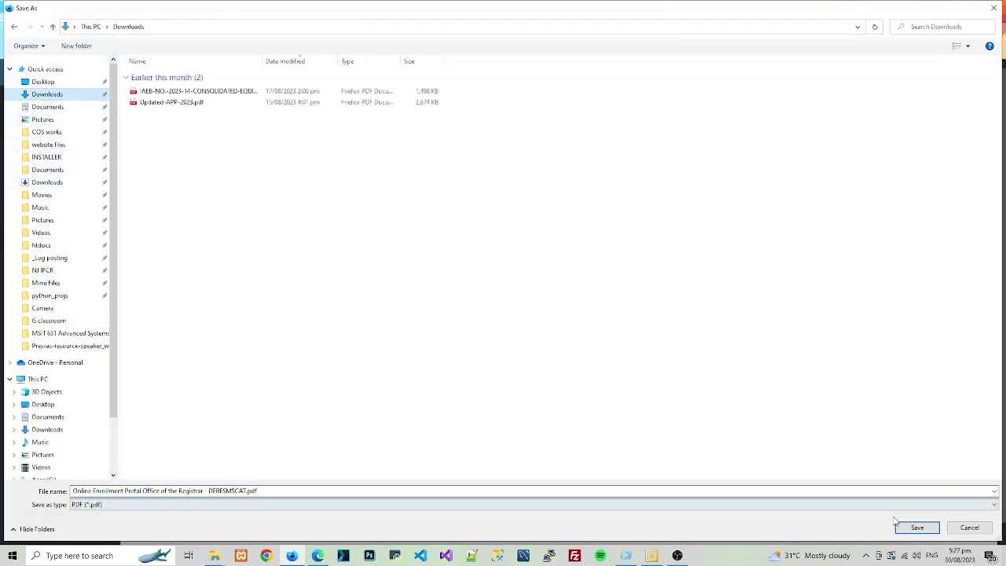
click(913, 526)
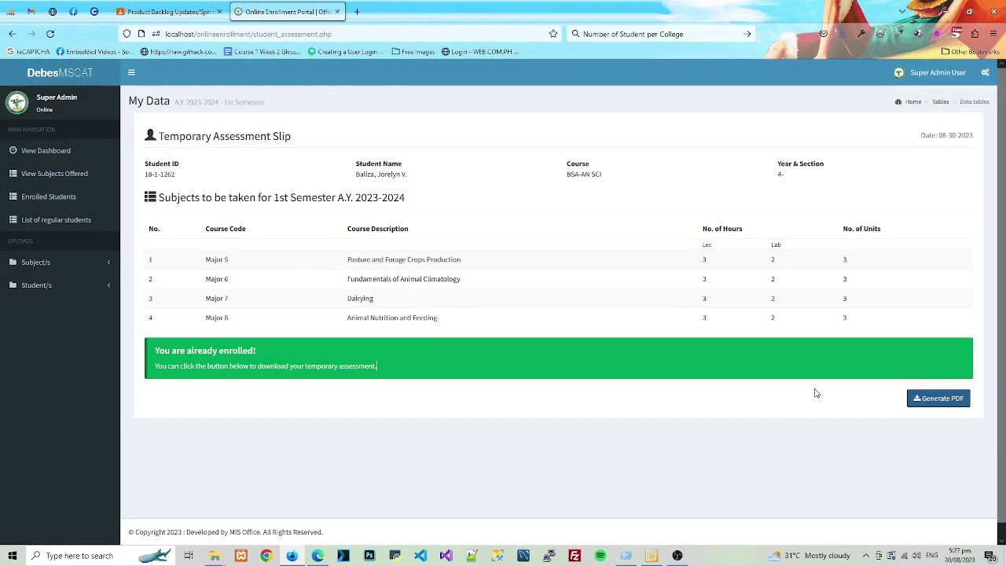
- Check the recent downloads list, then go to the Enrolled Students table
click(842, 34)
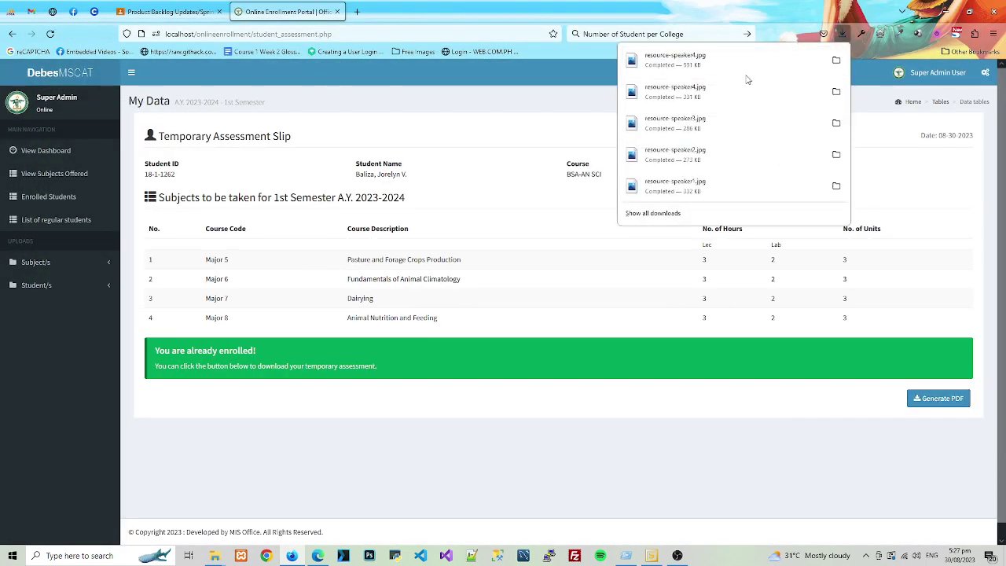
click(897, 202)
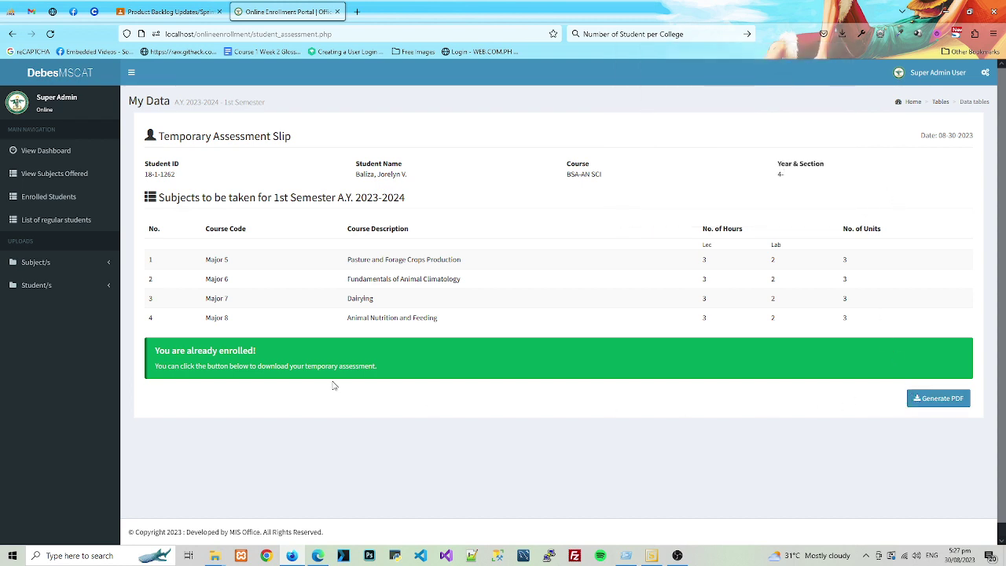
click(57, 221)
click(57, 203)
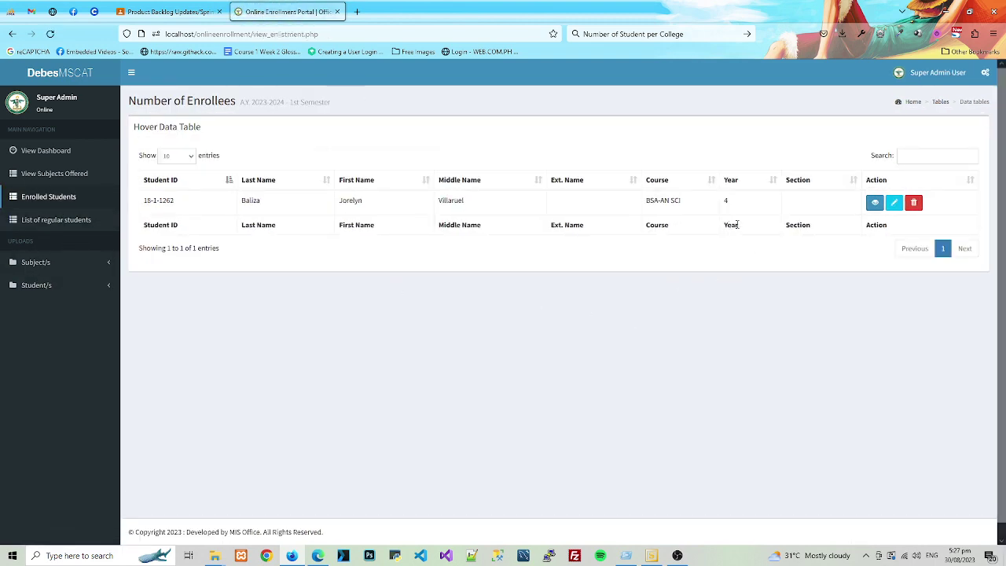
- Highlight the BSA-AN SCI enrollee row, then sort the enrollees table by Course
drag(146, 201, 534, 205)
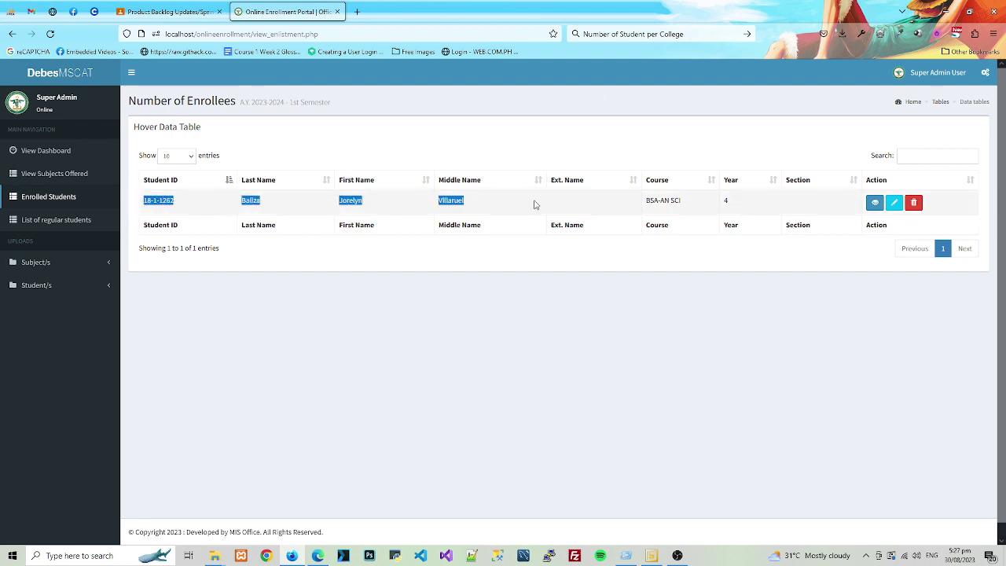
click(571, 202)
click(668, 180)
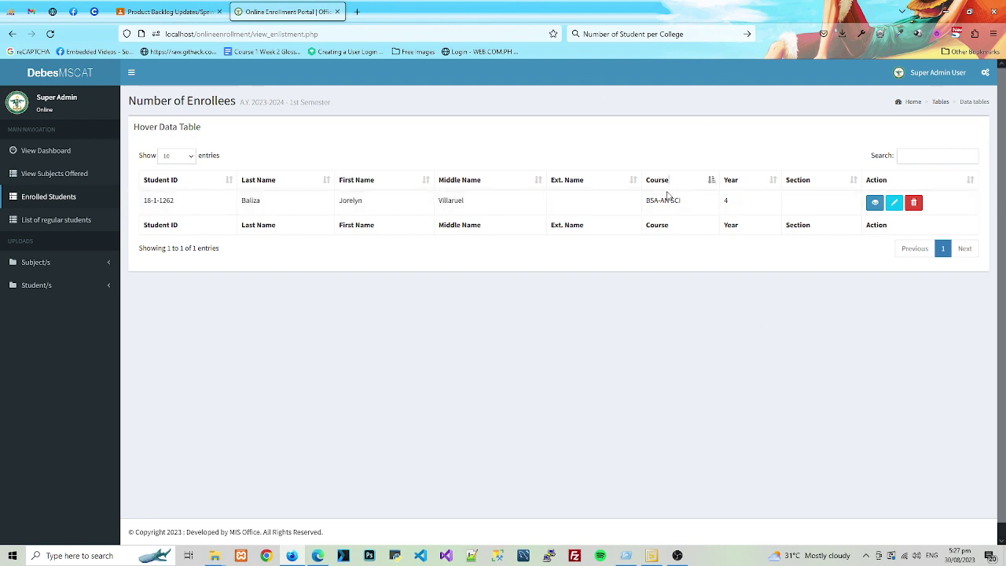
- Review the dashboard's per-college and per-major panels, then return to the enrolled students table
click(43, 151)
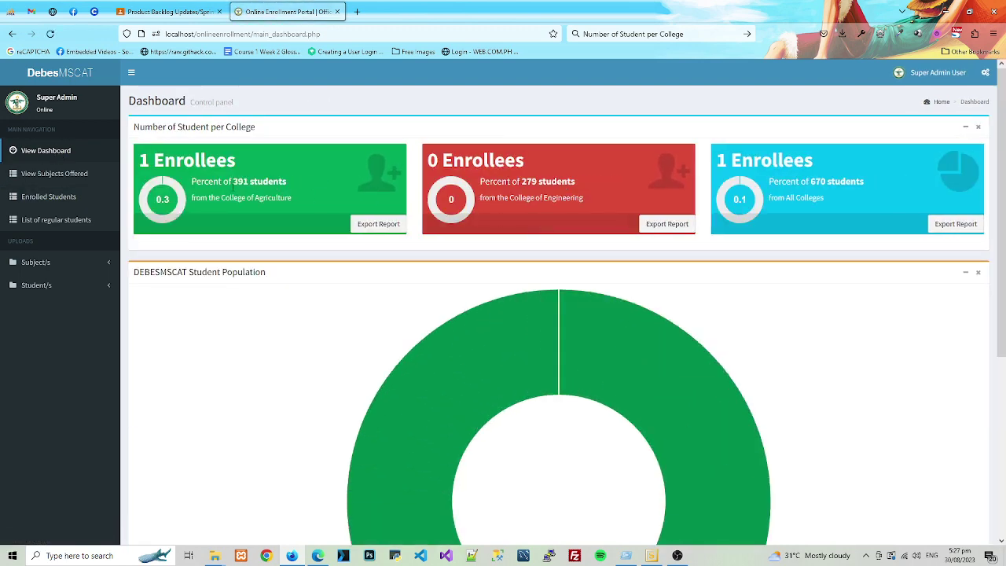
scroll(695, 174, down, 4)
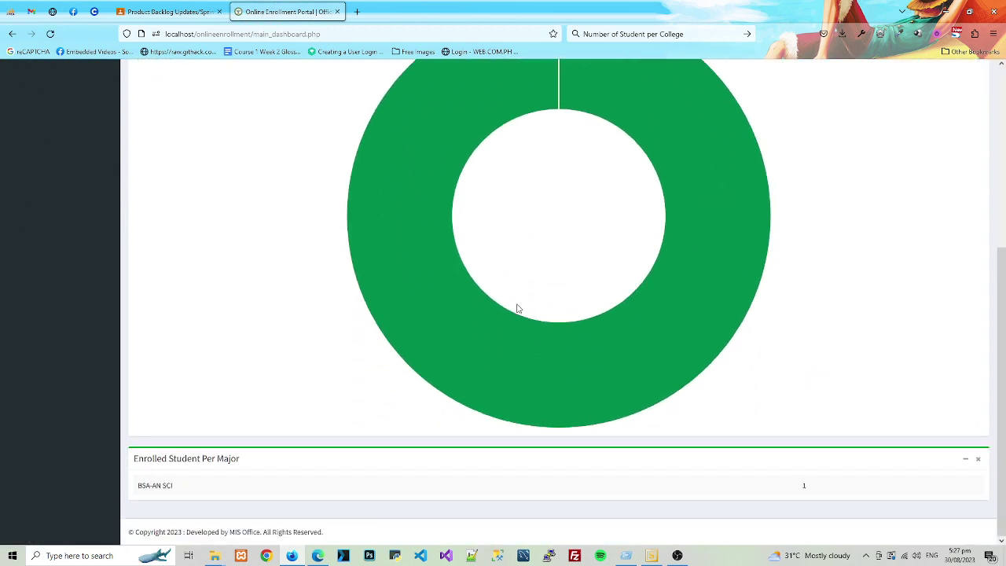
scroll(311, 263, up, 4)
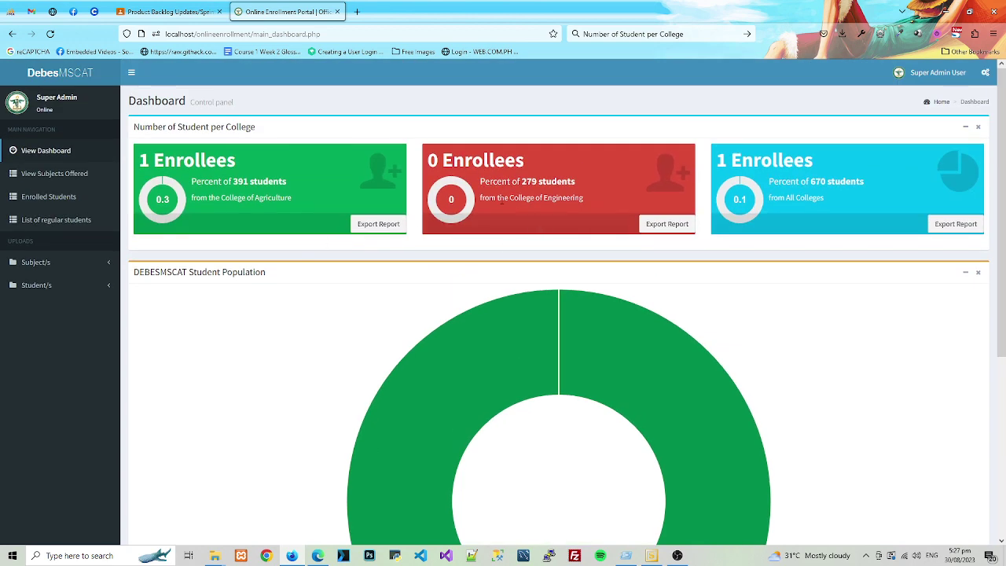
scroll(413, 184, down, 4)
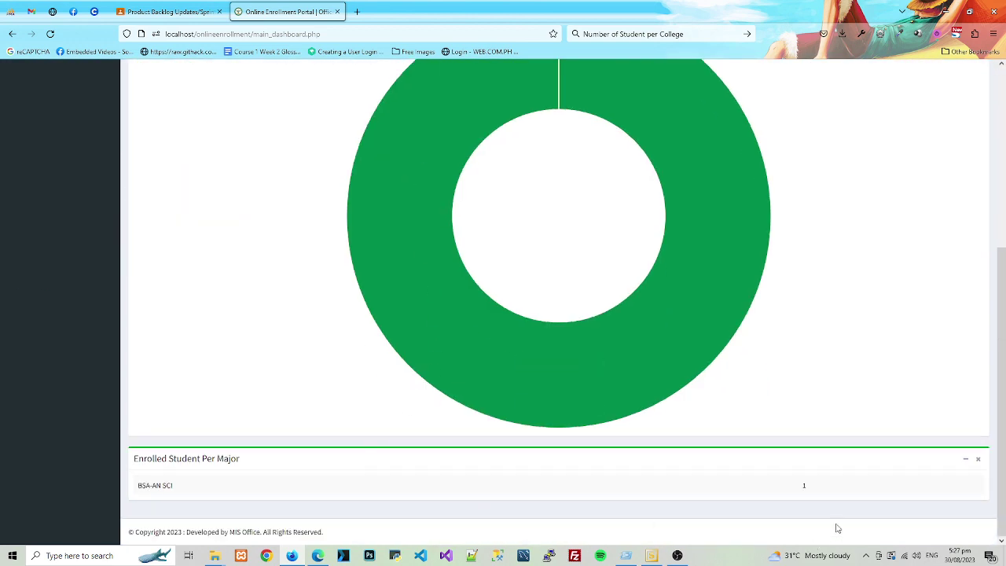
drag(165, 474, 173, 431)
scroll(277, 388, up, 4)
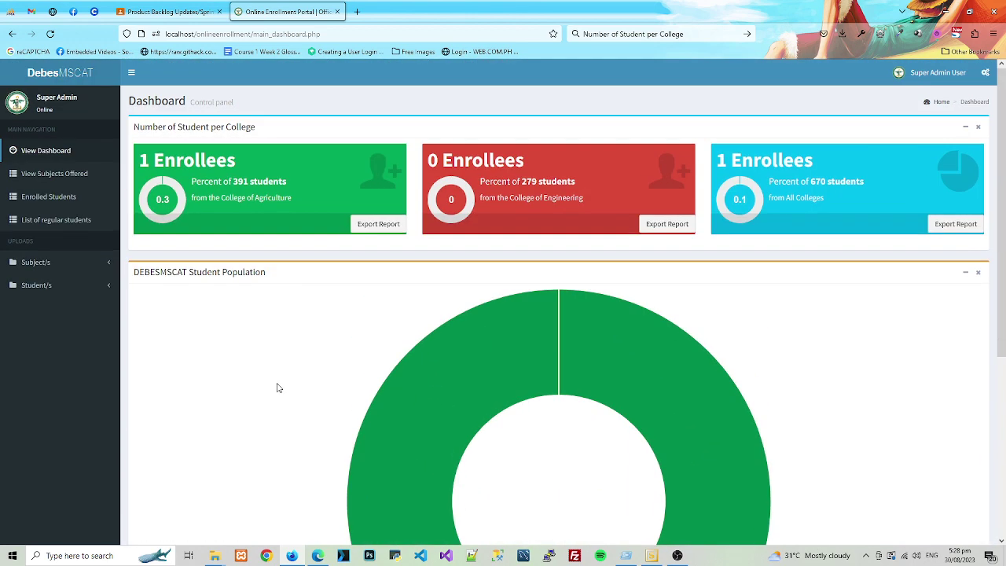
drag(158, 126, 475, 156)
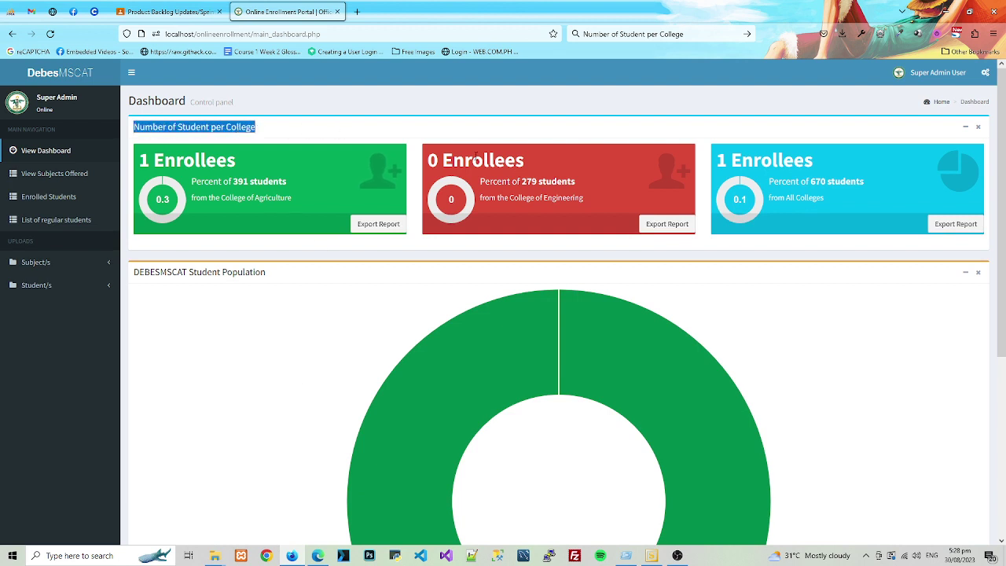
click(744, 139)
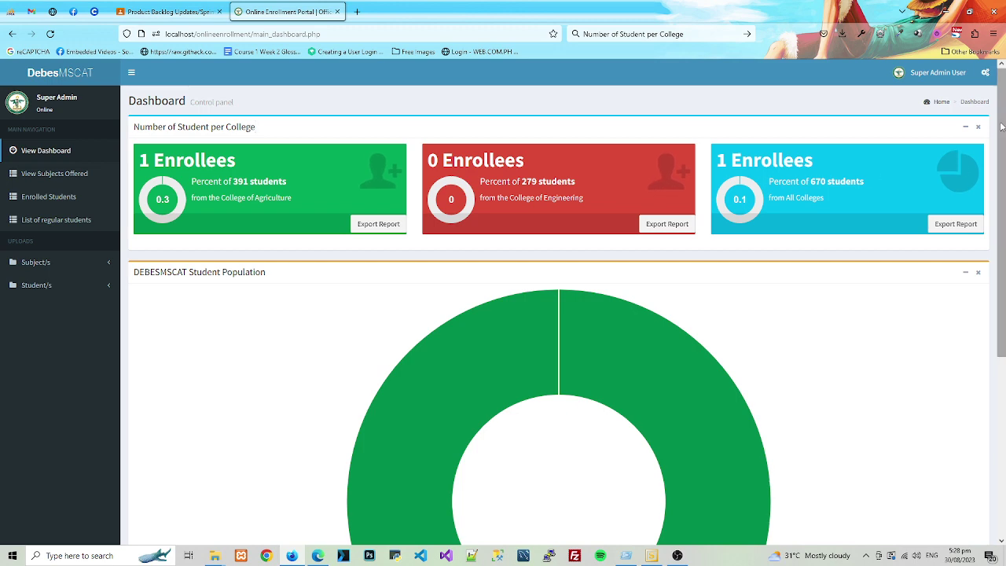
click(67, 199)
- Open the regular students list and page ahead to page 4
click(56, 220)
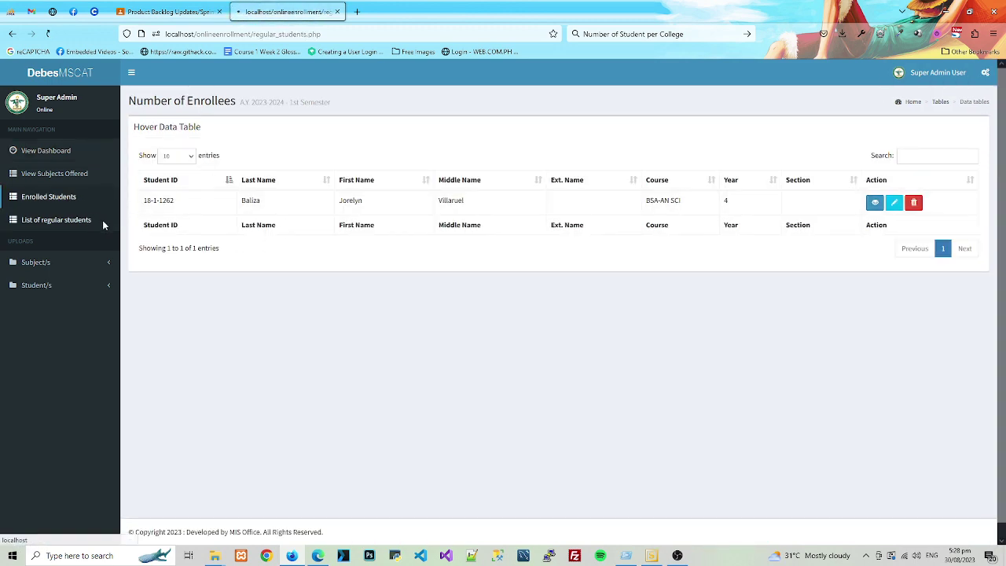
drag(174, 201, 143, 202)
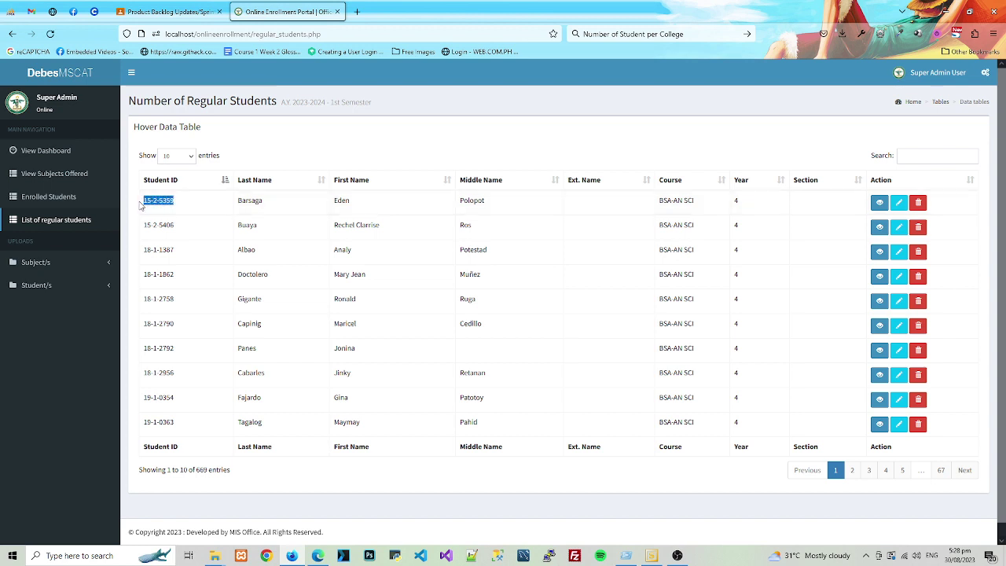
click(852, 470)
click(885, 470)
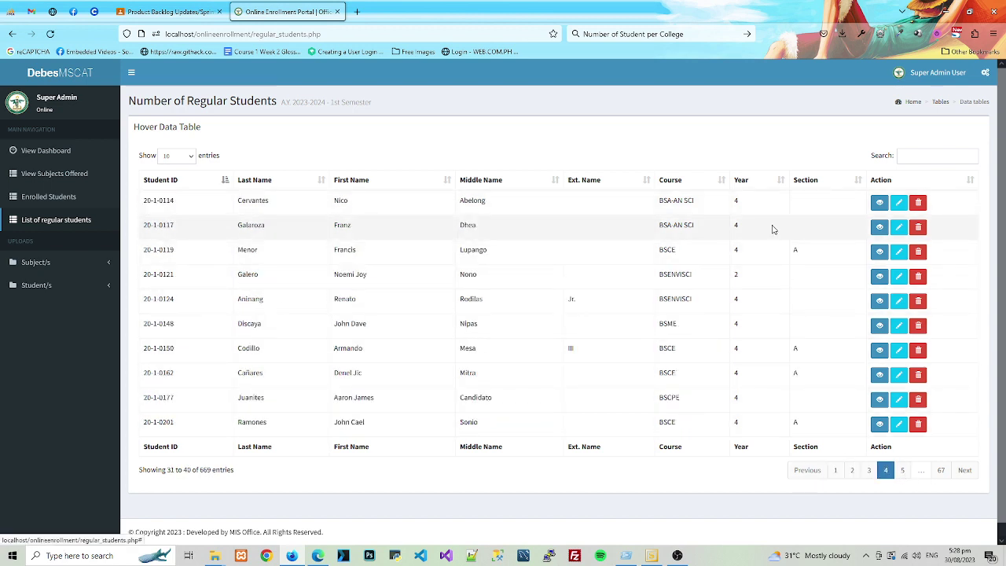
- Sort the list by Year, copy the second student's ID, and sign out
click(774, 180)
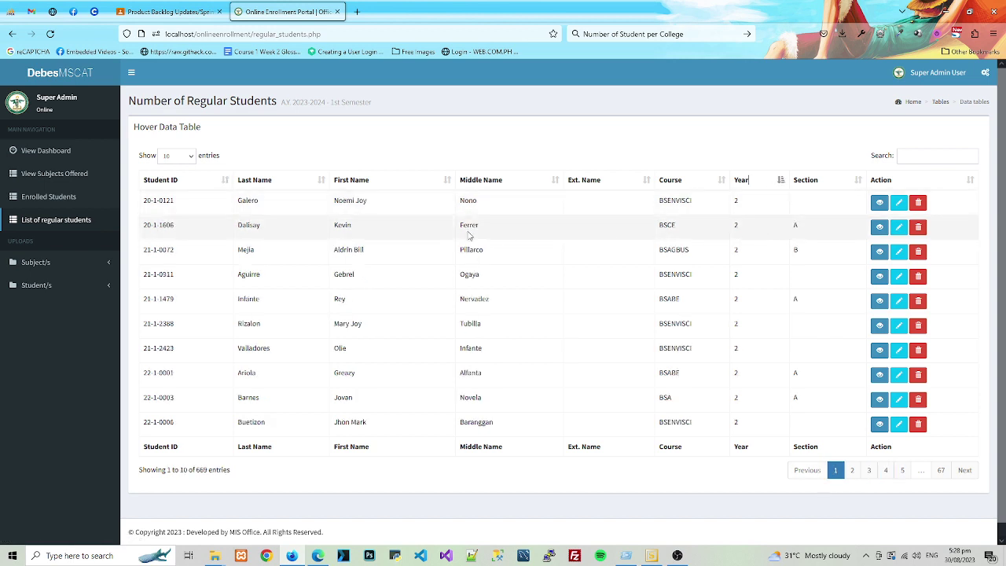
drag(176, 226, 142, 225)
key(ctrl+c)
click(935, 73)
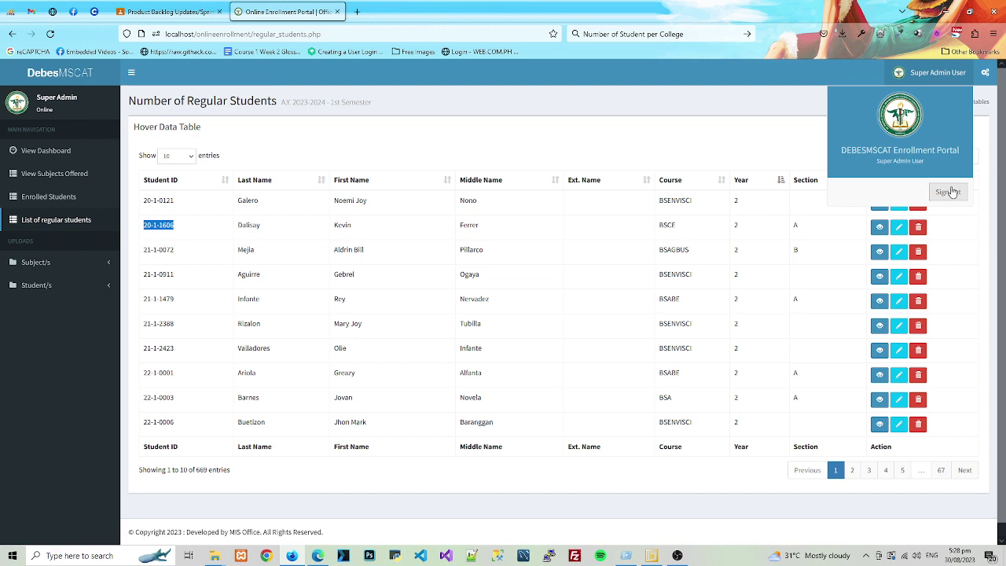
click(948, 191)
- Search the copied ID in the Student lookup, get STUDENT ID NOT FOUND, and sign out
click(472, 277)
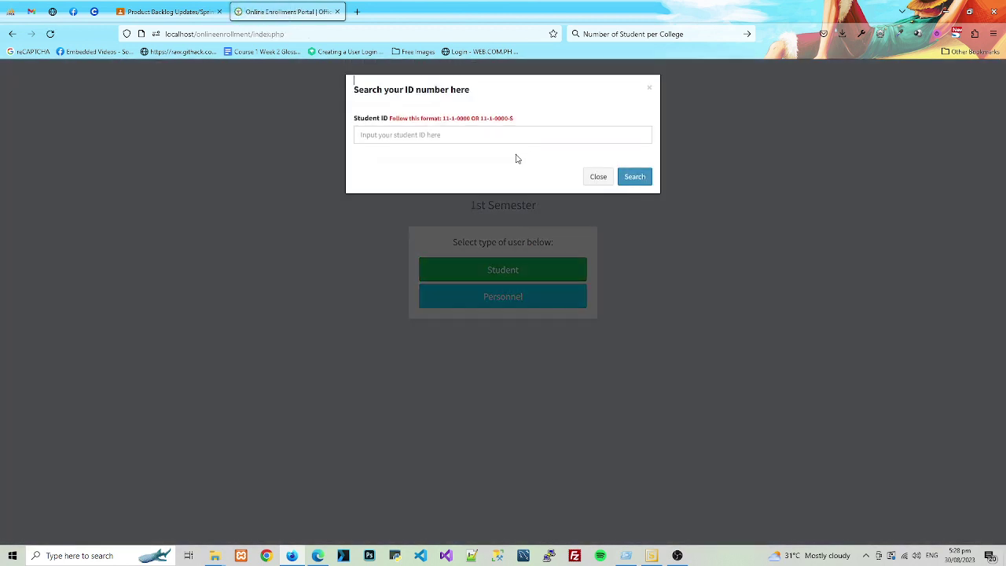
click(429, 137)
key(ctrl+v)
click(629, 176)
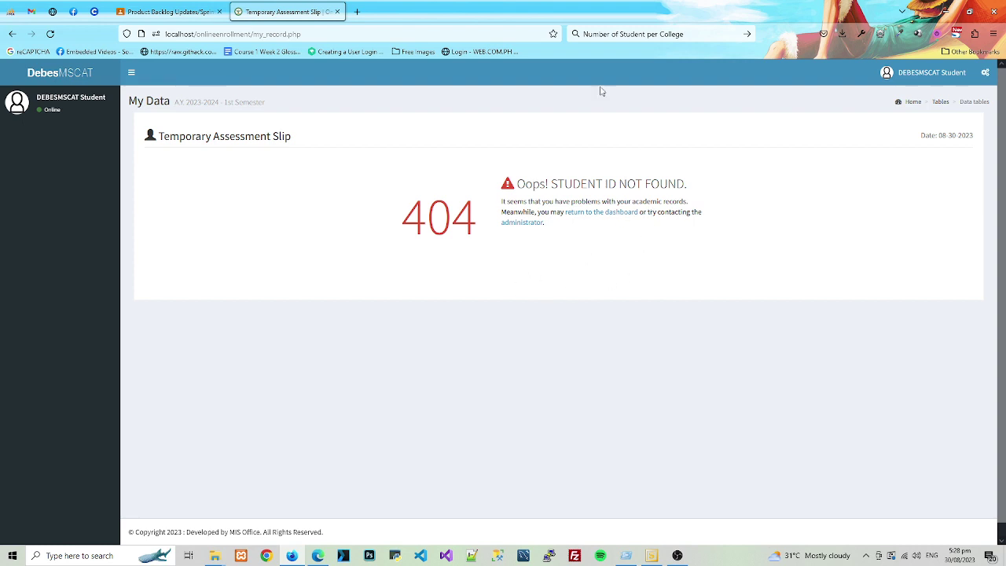
click(933, 79)
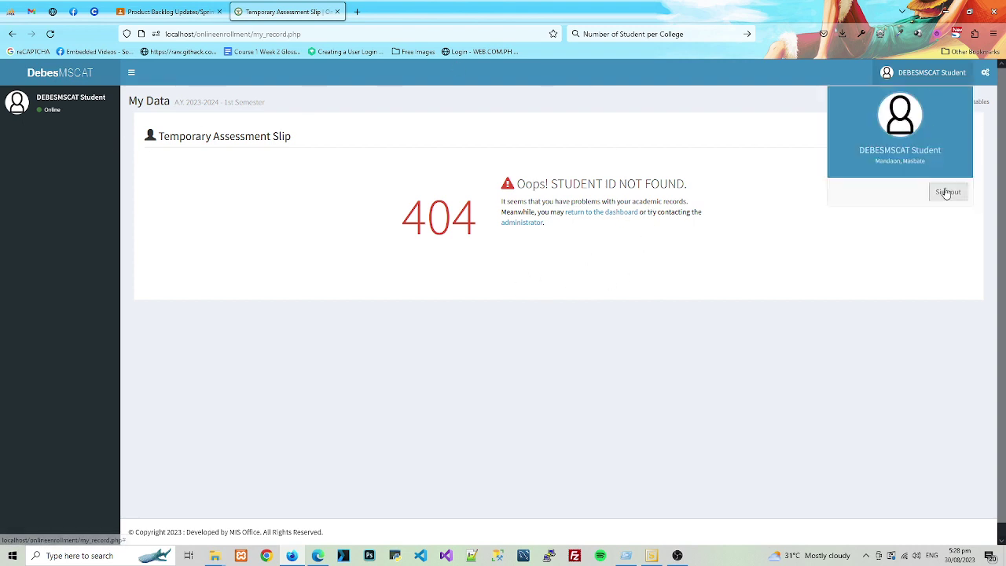
click(947, 193)
- Log in through Personnel as Super Admin using the saved login
click(515, 295)
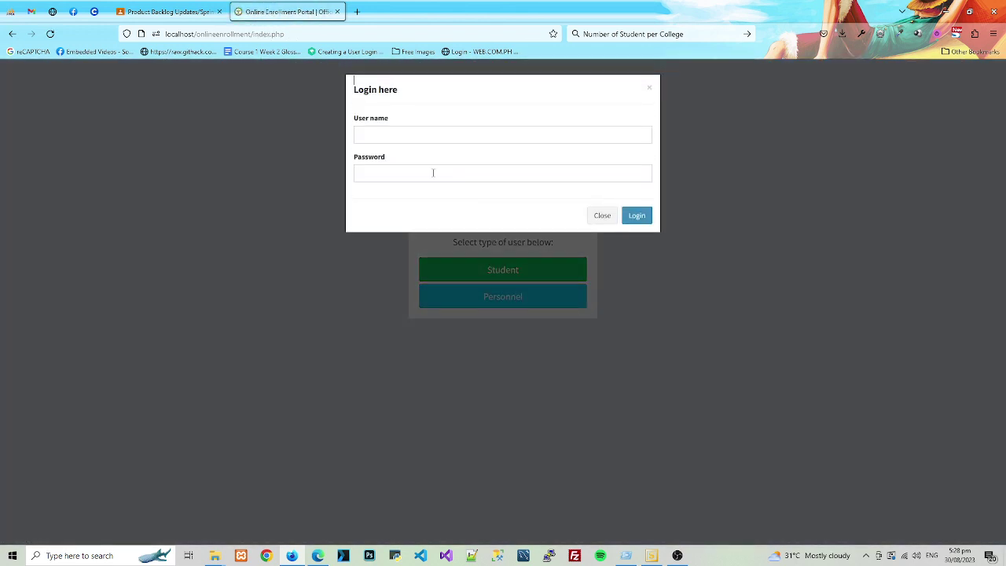
click(440, 135)
text(s)
click(403, 178)
click(631, 268)
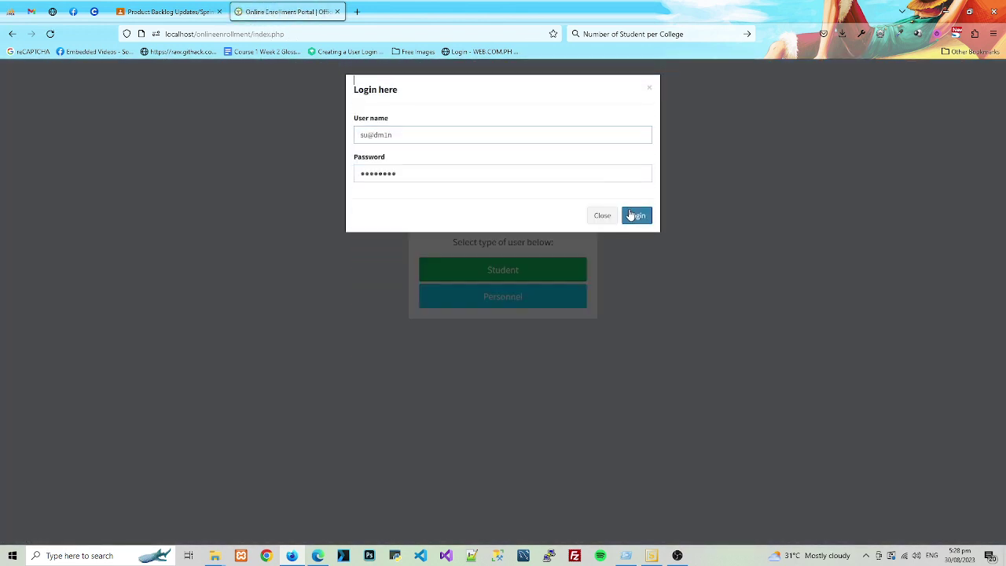
- Visit List of regular students and View Subjects Offered, then return to the regular students list
click(72, 223)
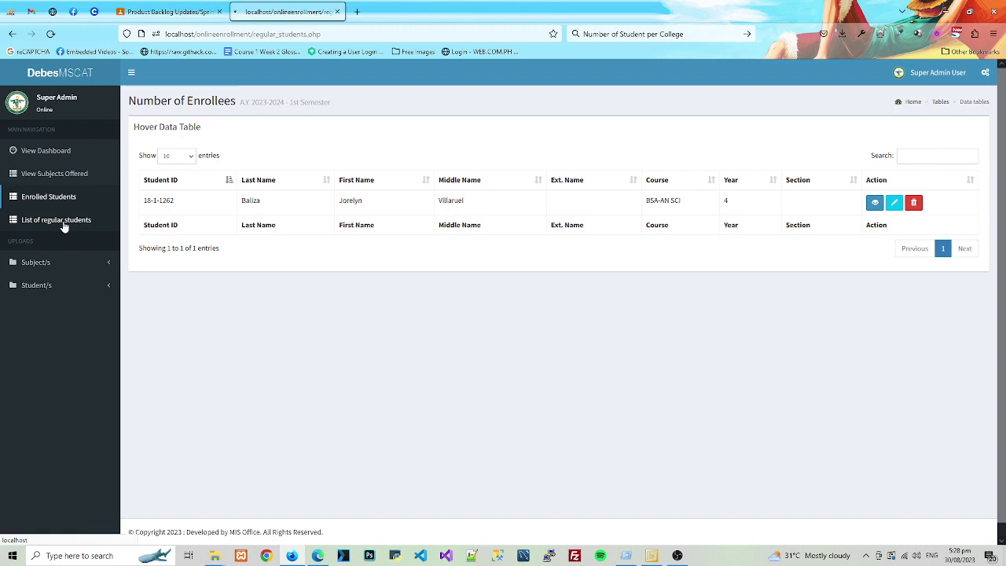
click(52, 179)
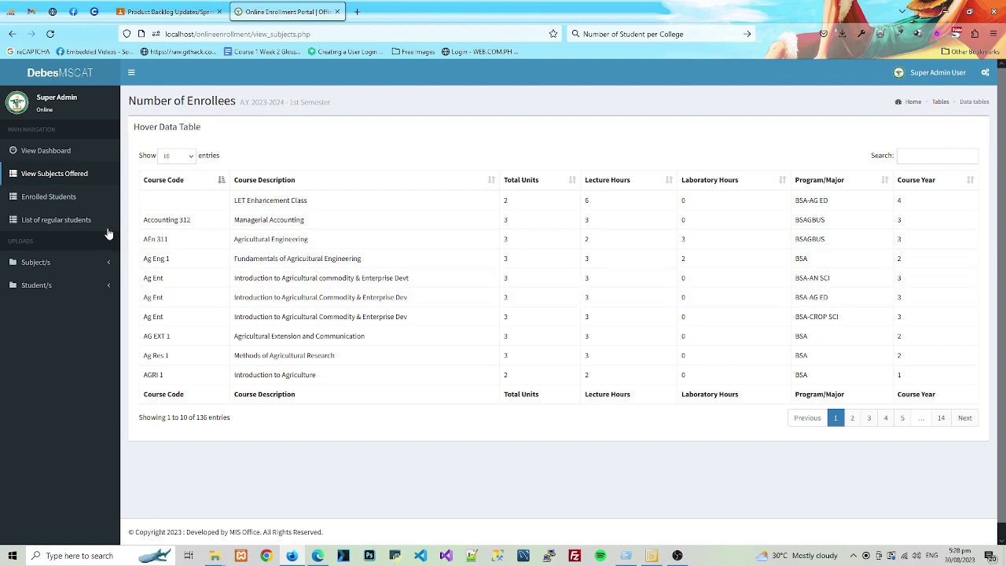
click(62, 223)
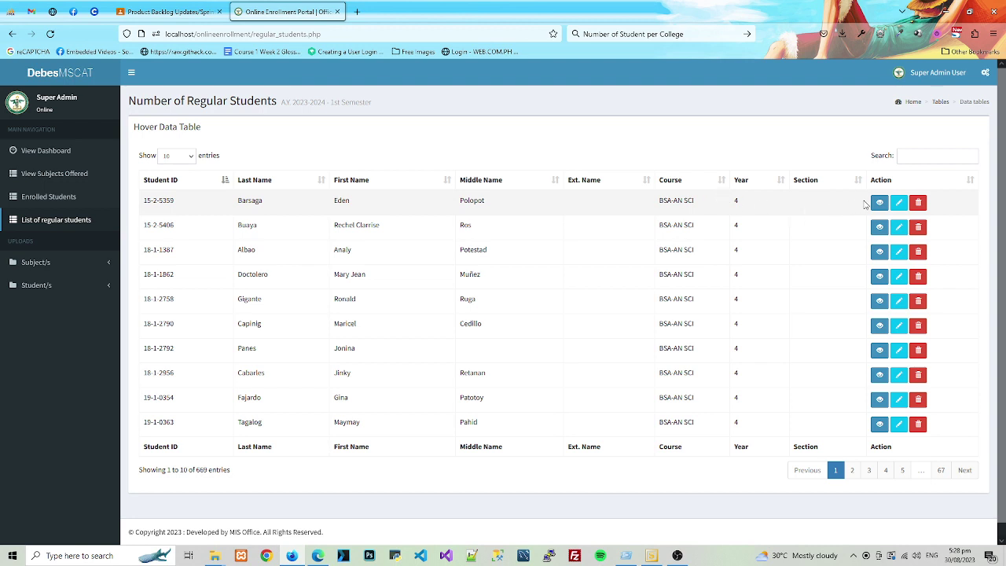
- Sort the regular students list by Year in ascending order
click(781, 181)
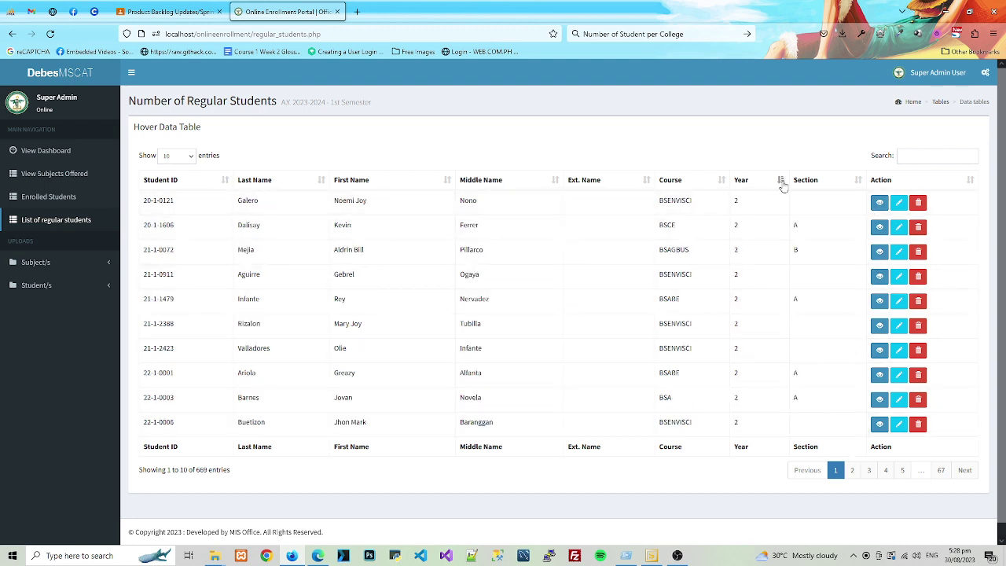
click(783, 184)
click(783, 184)
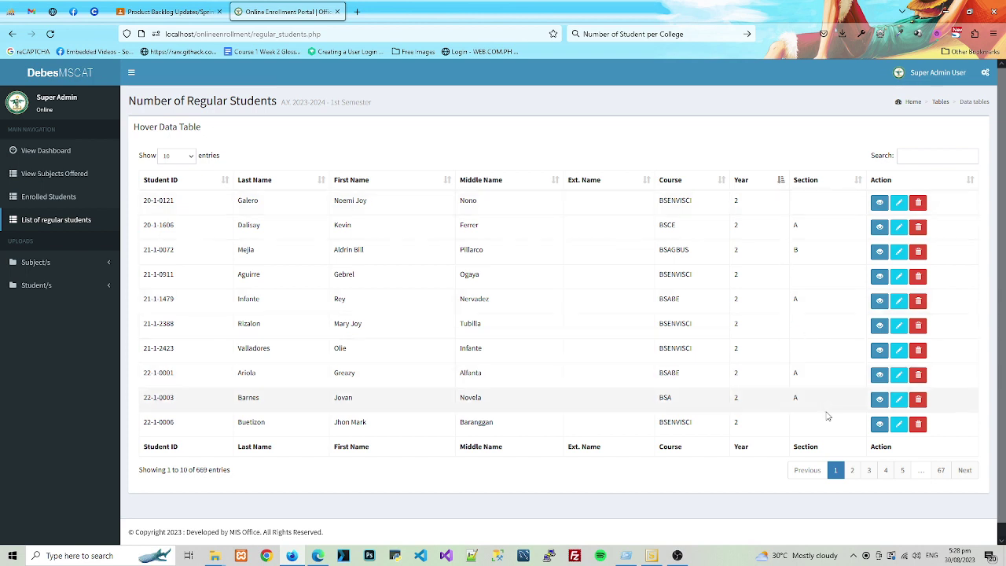
- Page forward through the student list to its last page
click(870, 469)
click(886, 469)
click(902, 469)
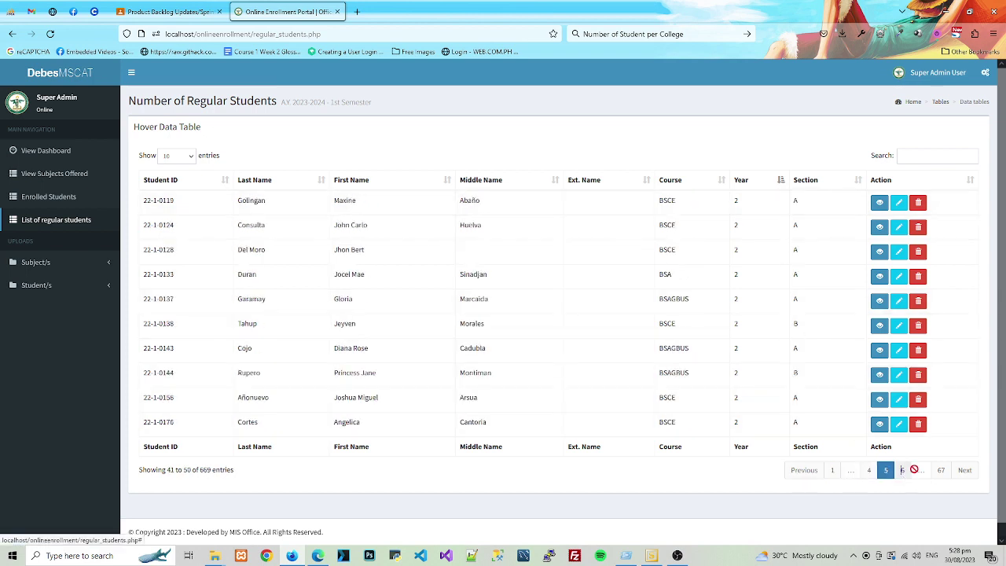
click(962, 471)
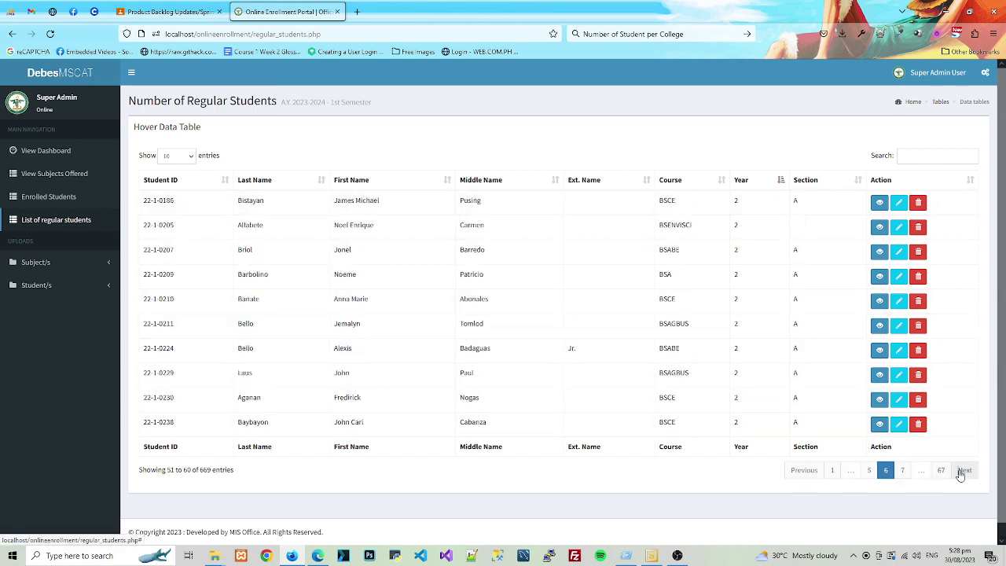
click(962, 471)
click(962, 471)
click(962, 471)
click(962, 471)
click(962, 471)
click(963, 471)
click(962, 471)
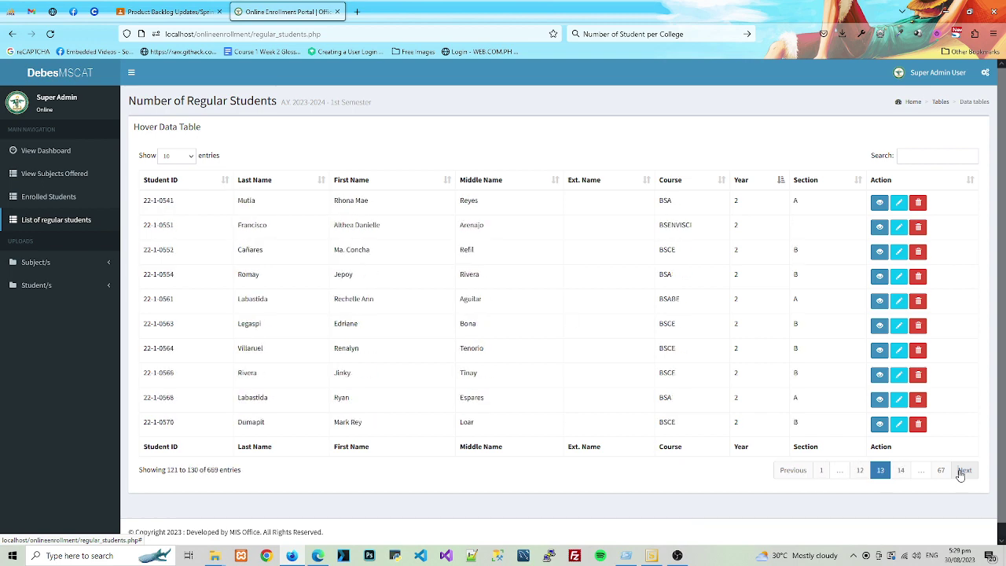
click(962, 471)
click(962, 471)
click(962, 471)
click(962, 471)
click(962, 471)
click(962, 471)
click(962, 471)
click(962, 471)
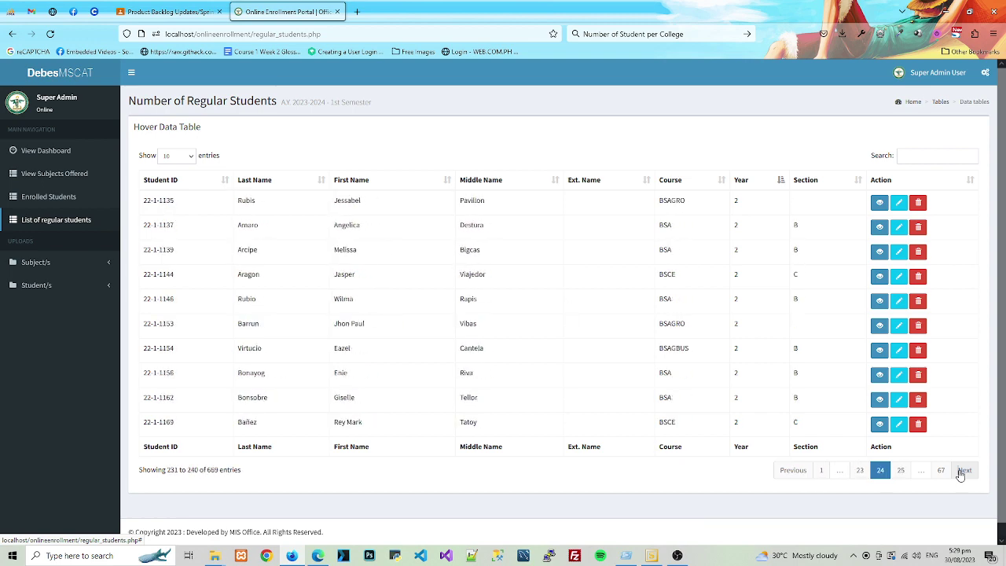
click(962, 470)
click(962, 471)
click(962, 471)
click(962, 471)
click(962, 471)
click(962, 471)
click(943, 470)
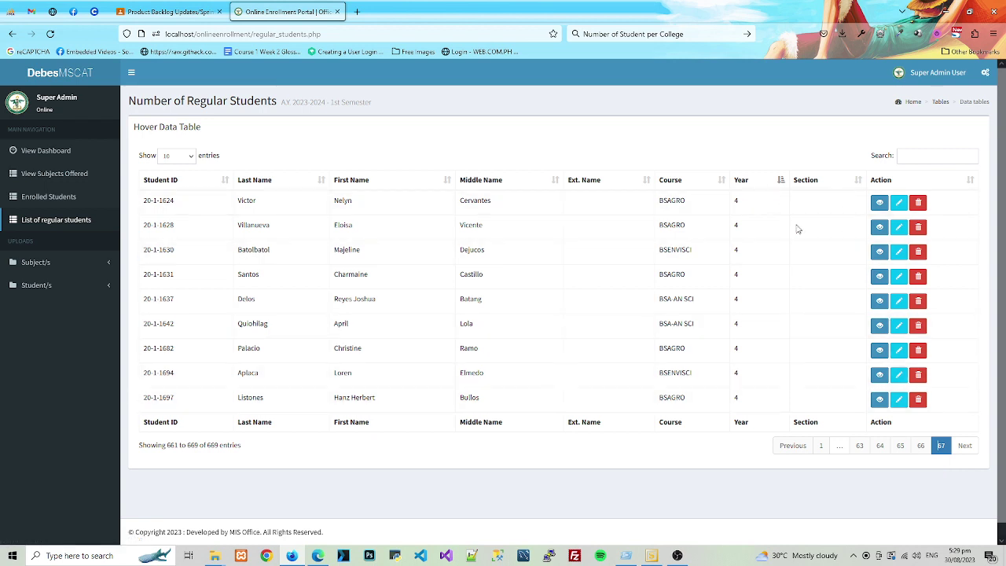
- Go back to page 55 and select a year 3 student's ID
click(863, 445)
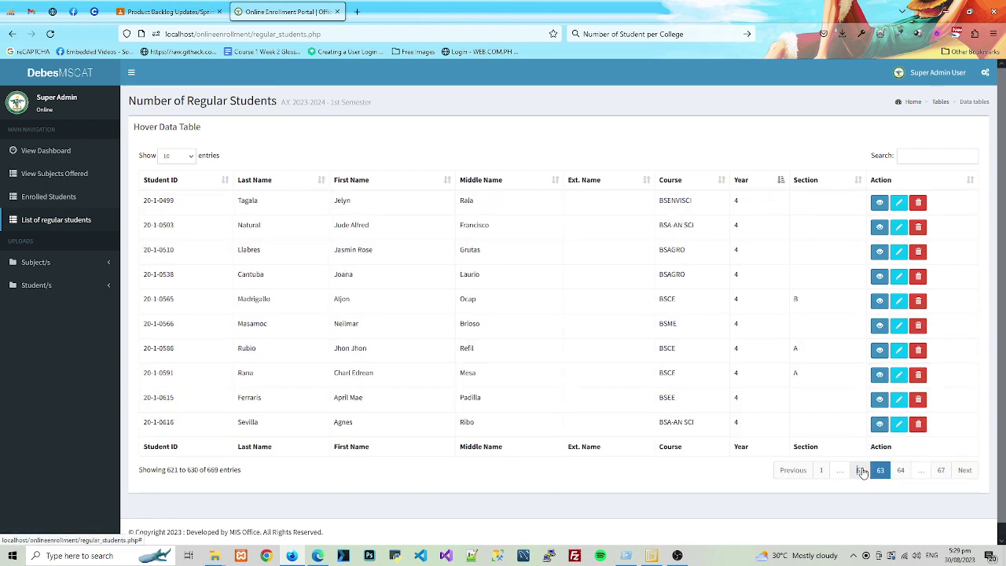
click(858, 471)
click(857, 471)
click(857, 471)
click(857, 471)
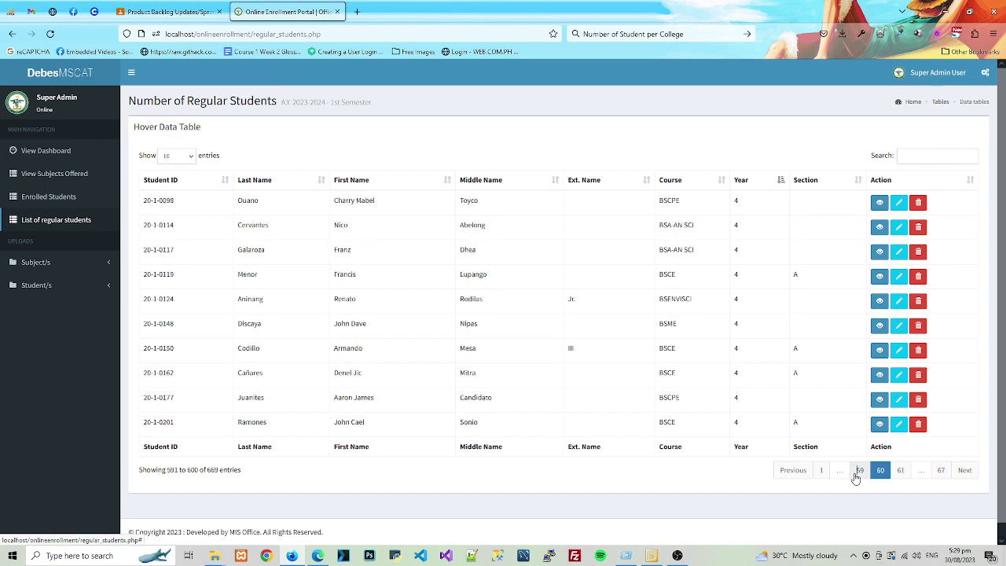
click(857, 471)
click(857, 472)
click(857, 471)
click(857, 472)
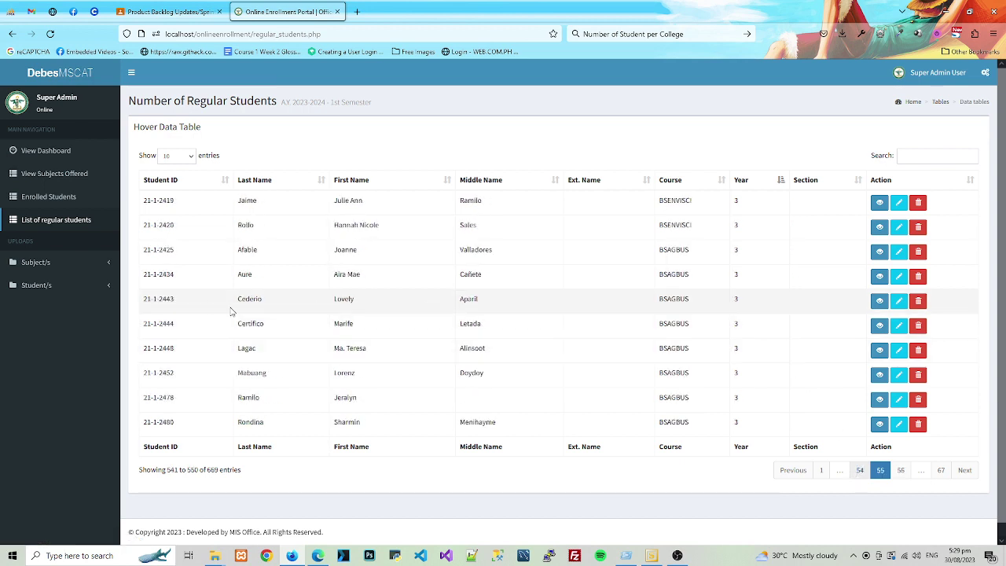
drag(176, 306, 143, 302)
key(ctrl+c)
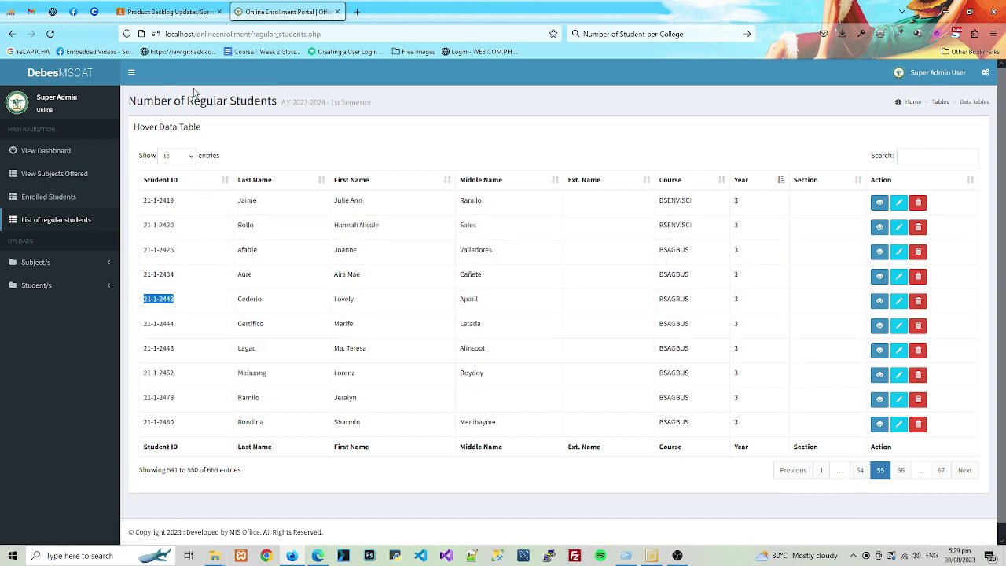
click(935, 73)
- Sign out and look up the copied student ID in the Student portal
click(947, 190)
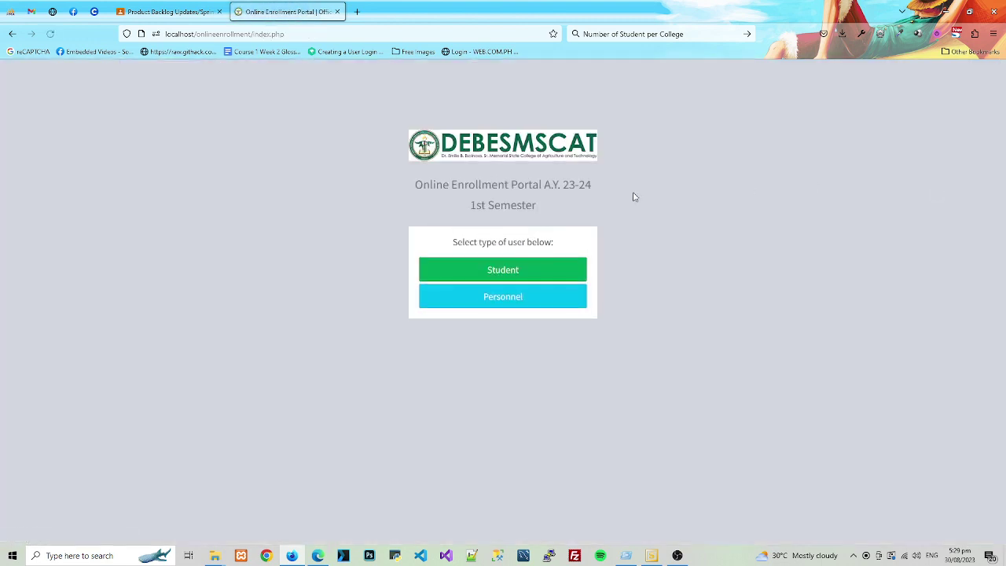
click(499, 276)
click(427, 135)
key(ctrl+v)
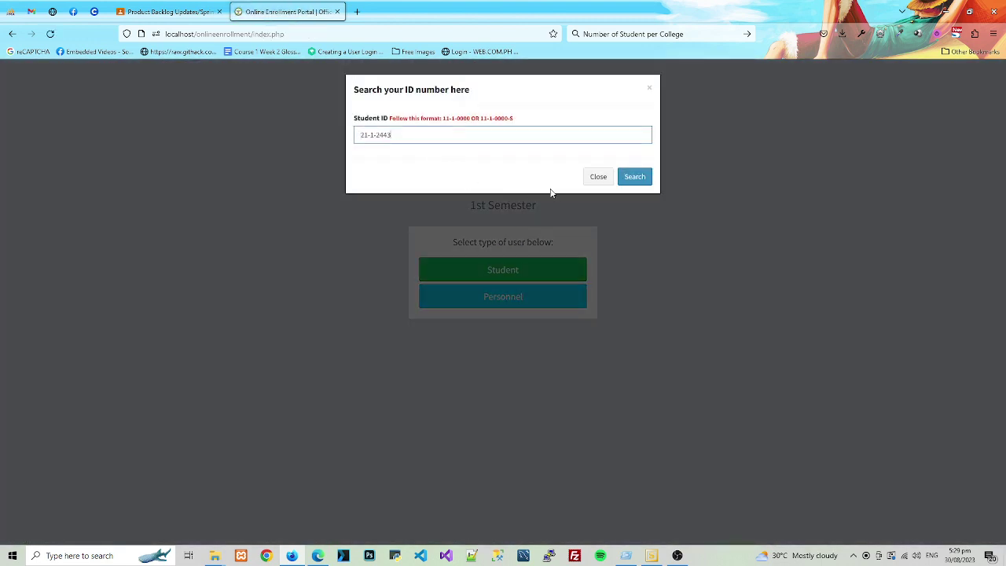
click(634, 177)
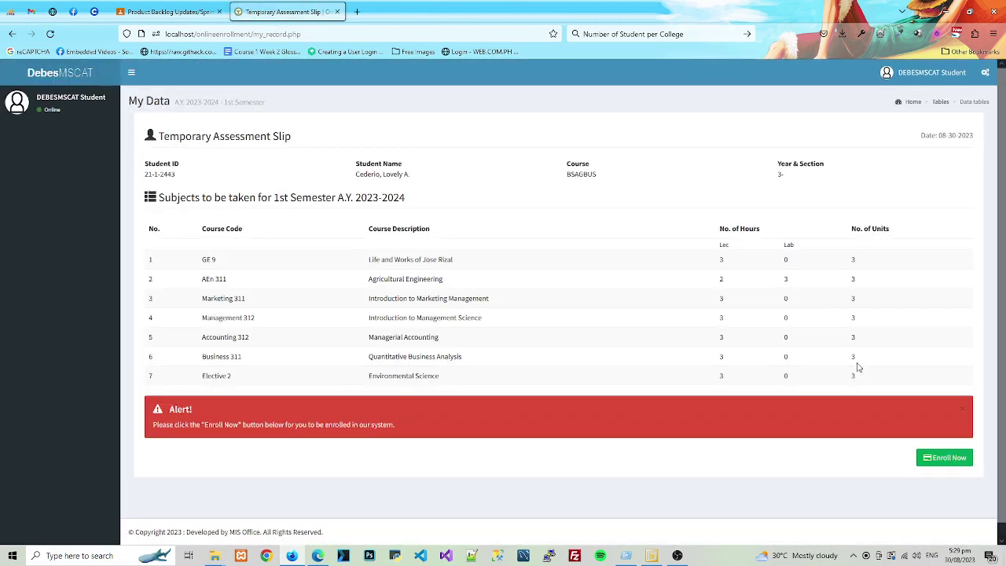
- Enroll the BSAGBUS year-3 student, confirm Resend, and generate the assessment slip PDF
click(935, 458)
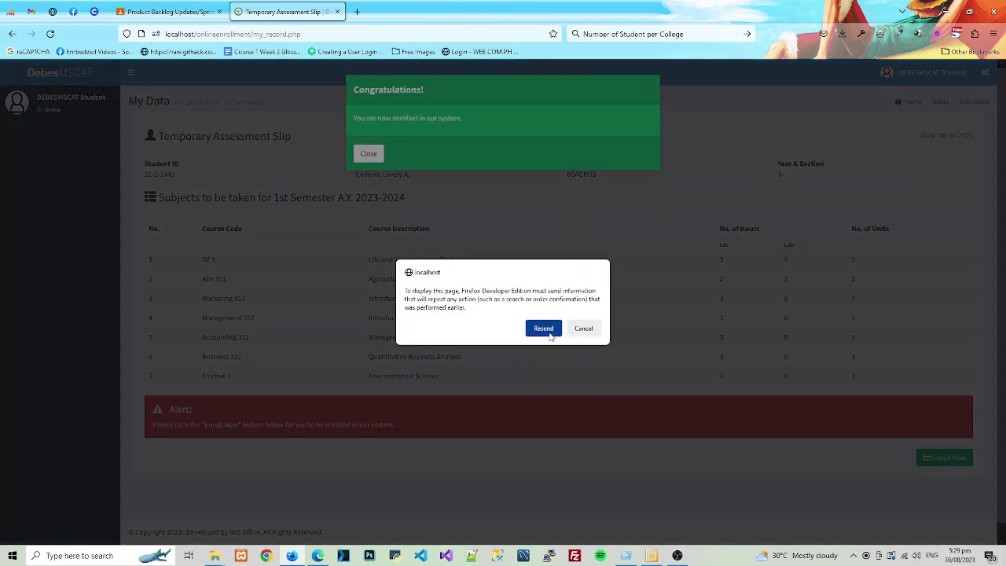
click(550, 332)
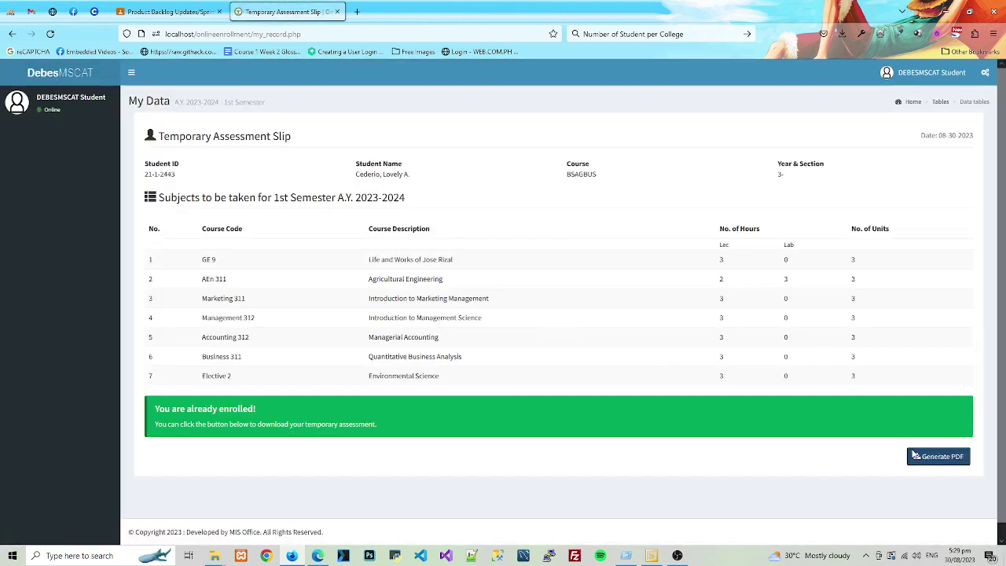
click(938, 456)
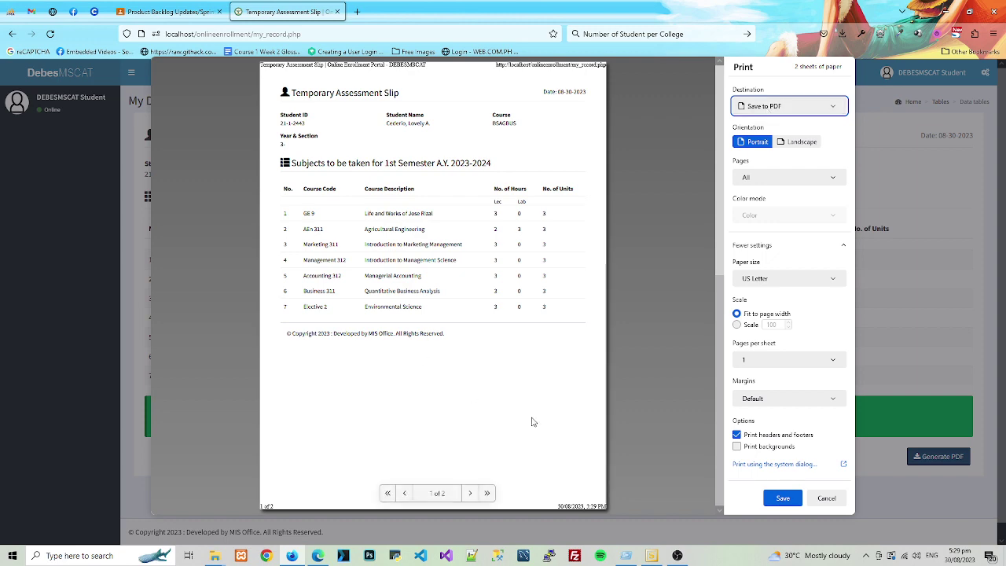
- Save the slip PDF to Downloads under its default file name
click(782, 498)
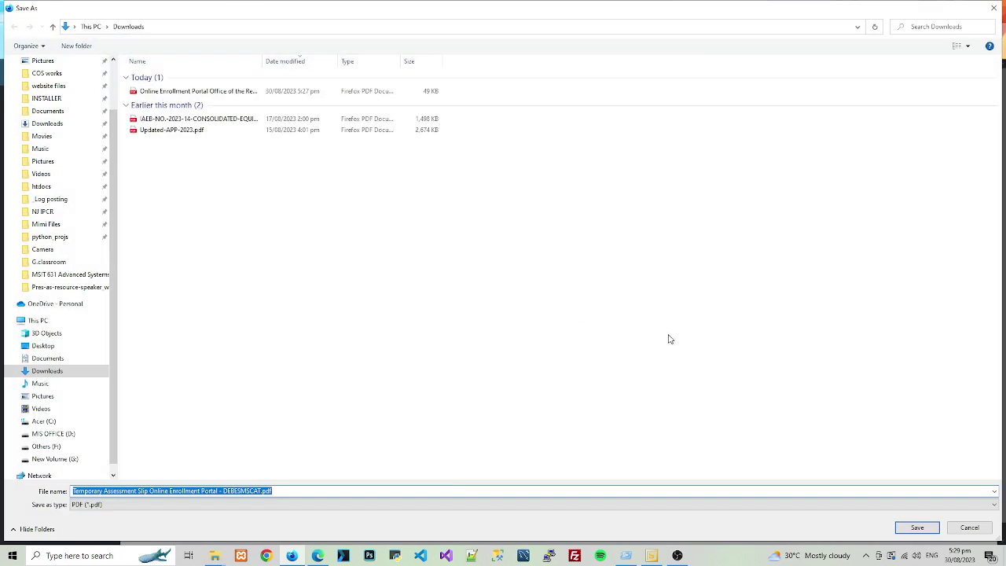
click(916, 528)
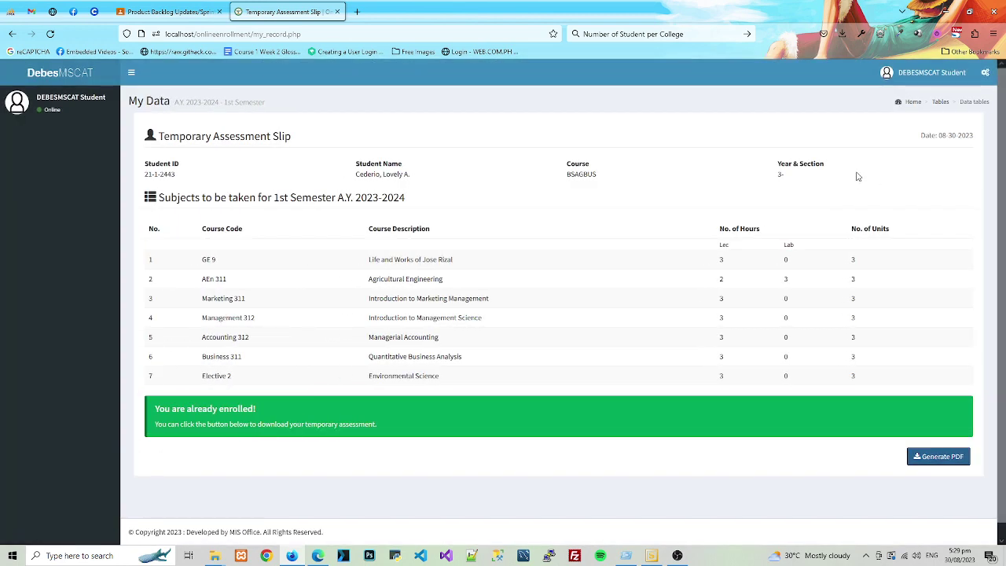
- Preview the new assessment slip and earlier registrar PDFs in Downloads via File Explorer
click(214, 556)
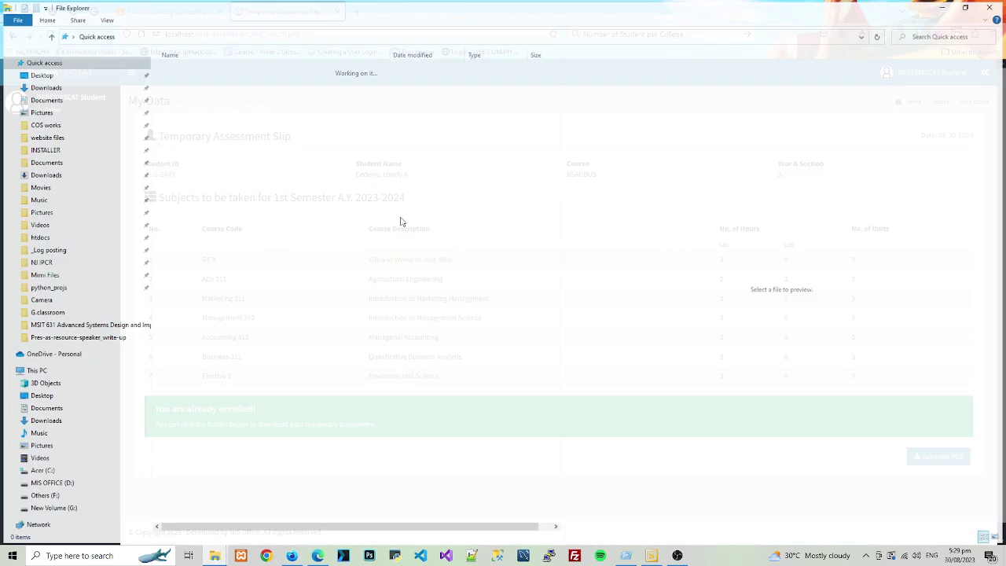
click(66, 90)
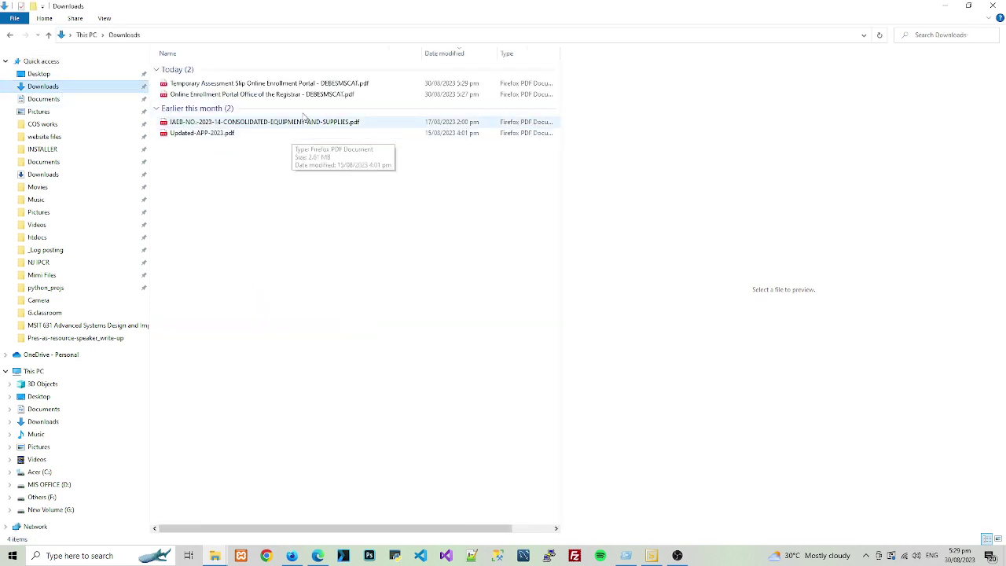
click(281, 87)
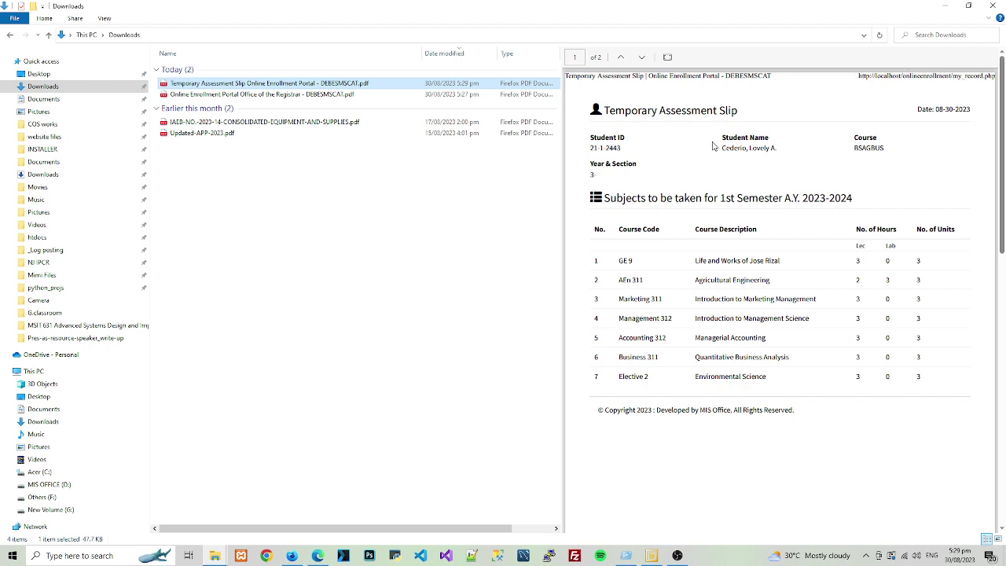
click(588, 151)
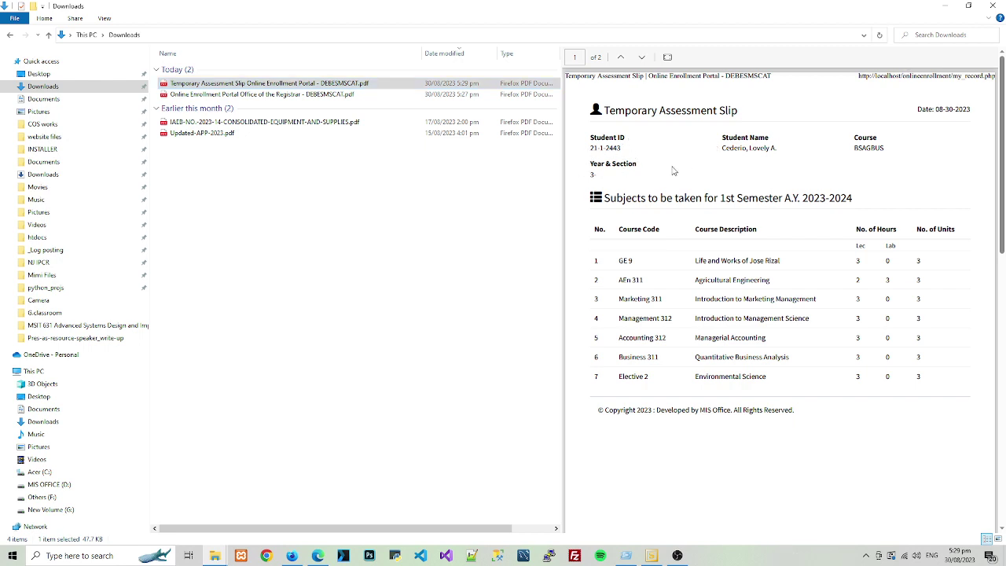
click(358, 95)
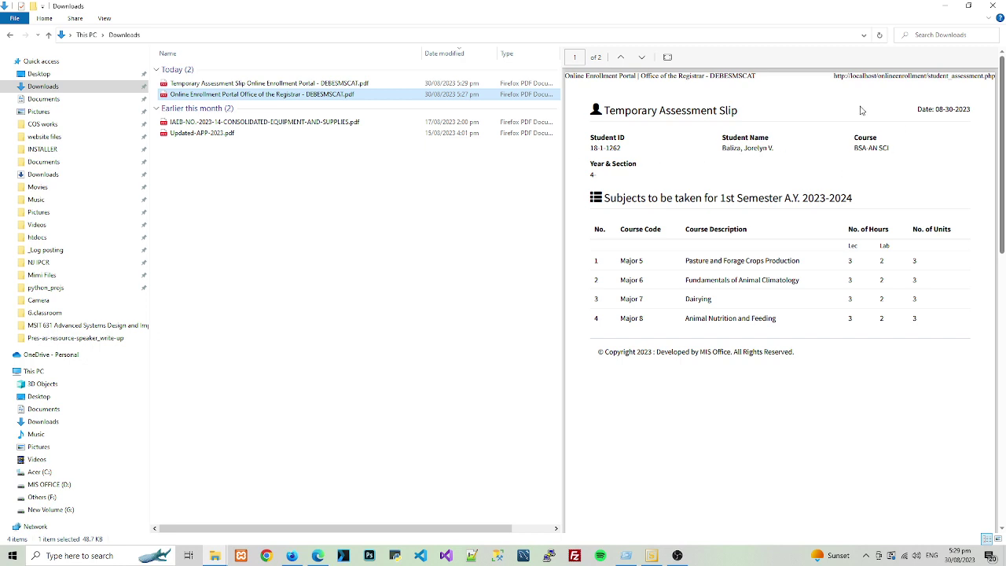
- Close File Explorer and sign out of the student portal
click(992, 5)
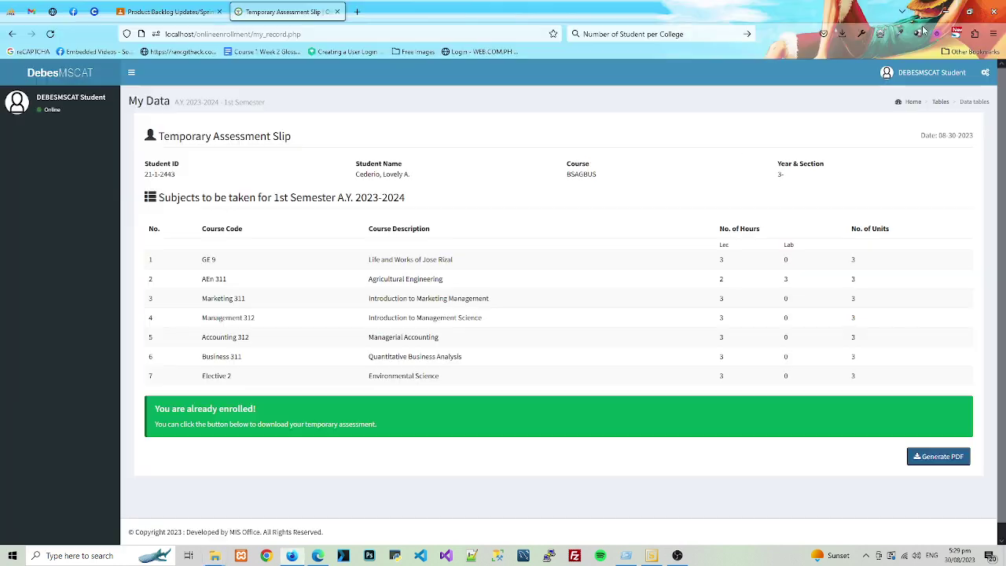
click(929, 73)
click(947, 191)
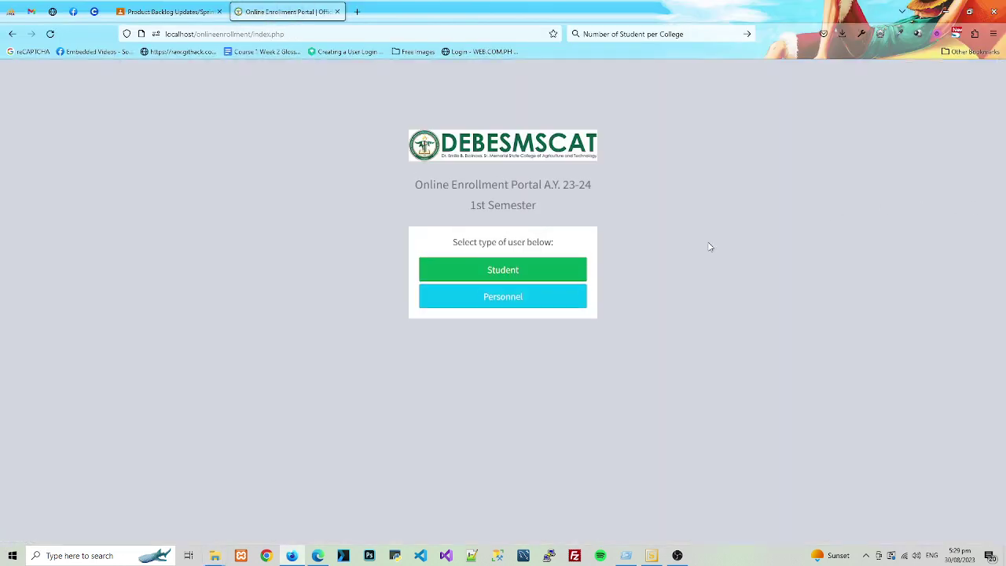